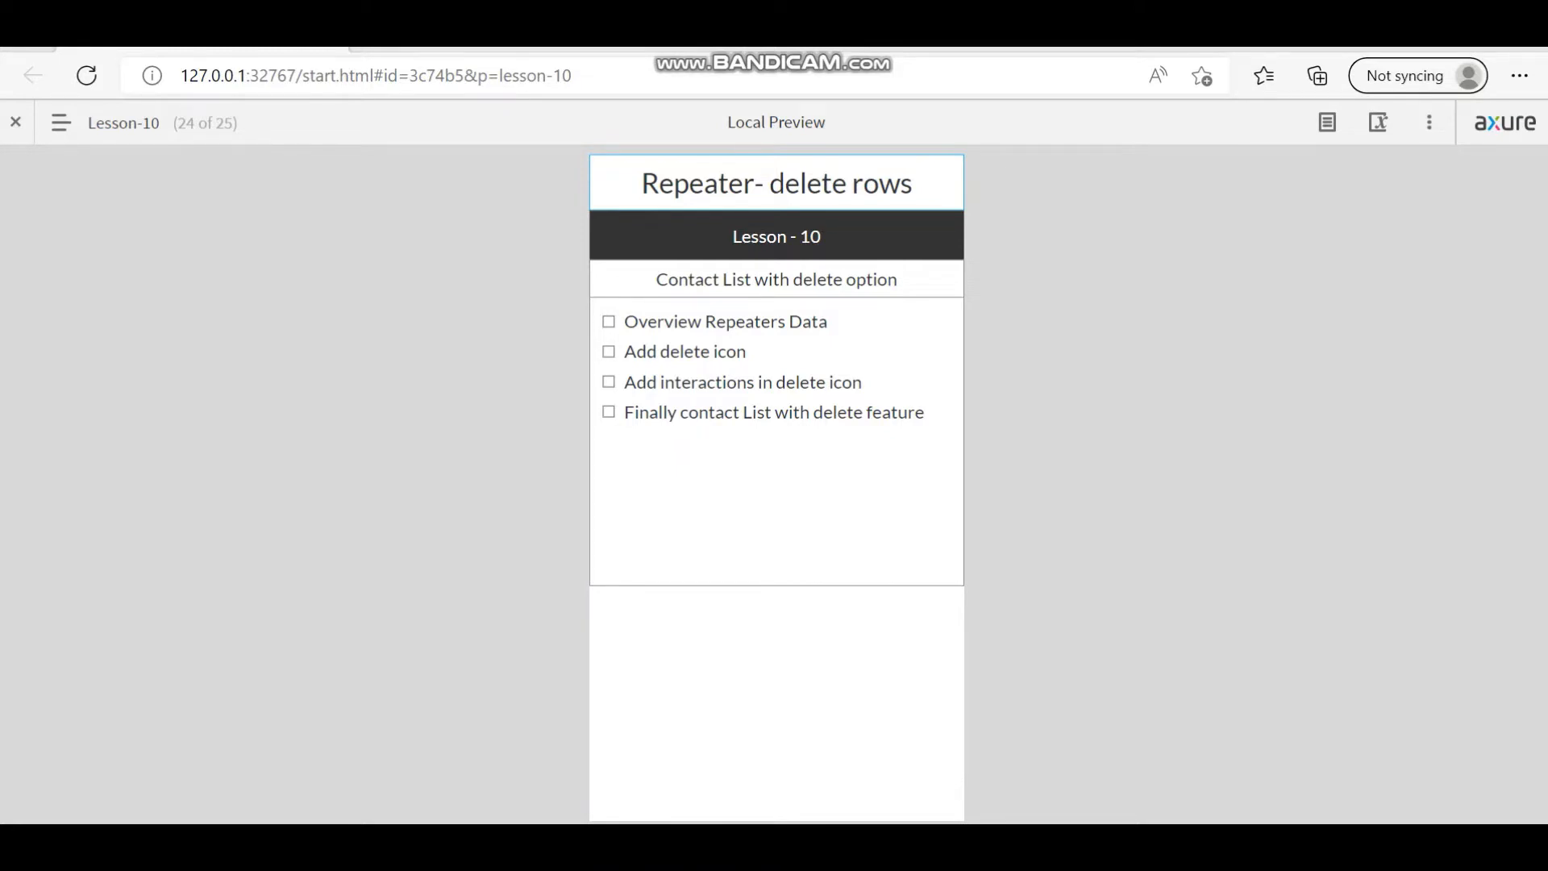
Step: Switch to Axure RP, open the Demo page of Lesson-10 and place a Minus Circle icon between the search field and the plus icon
key(alt+Tab)
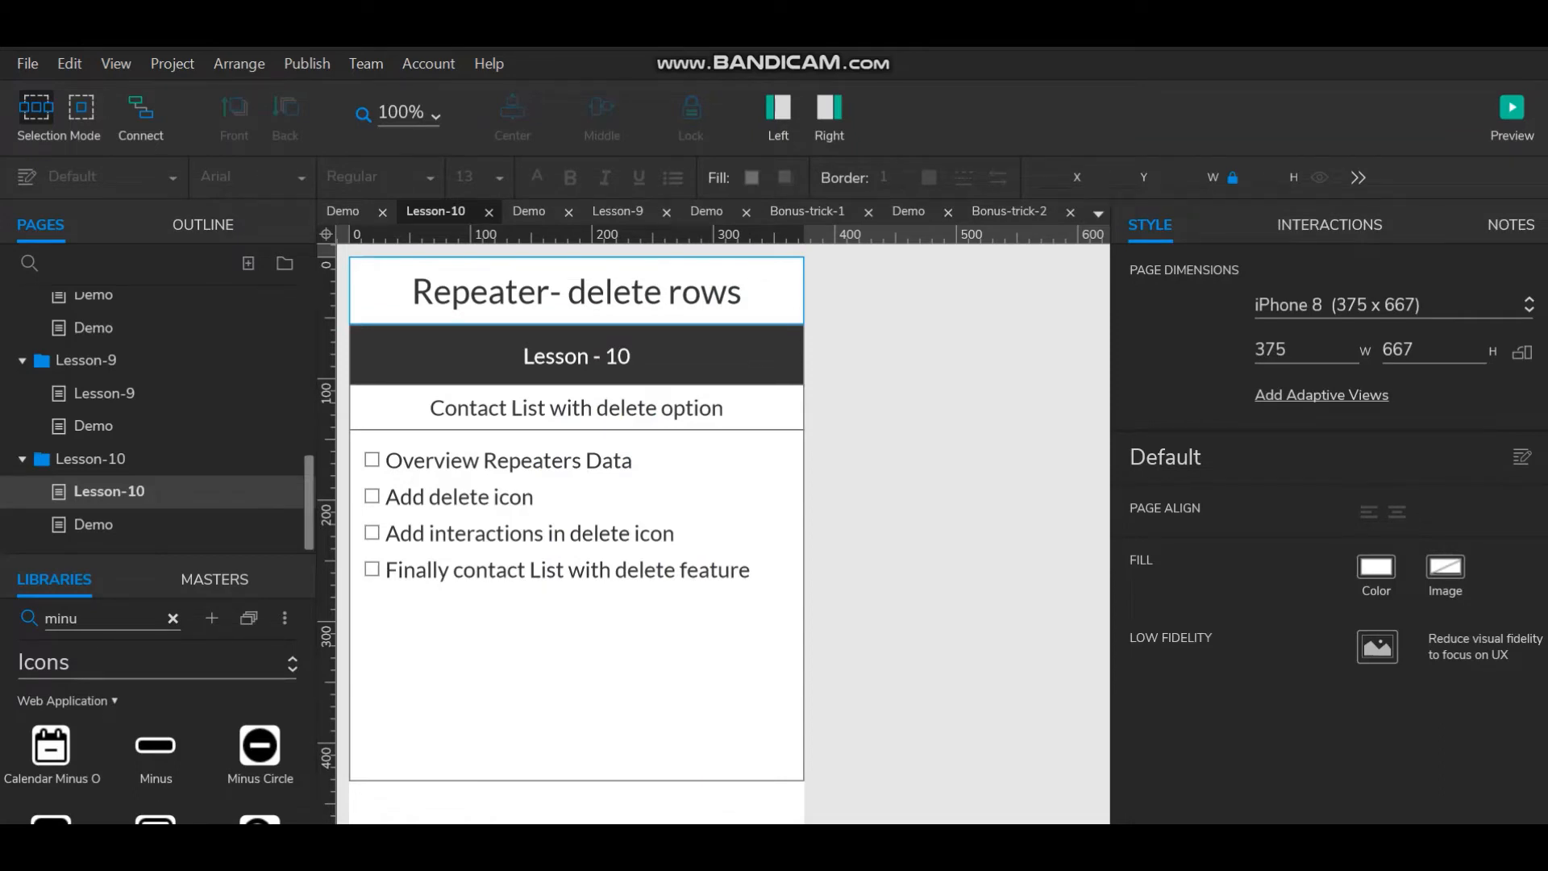
click(93, 524)
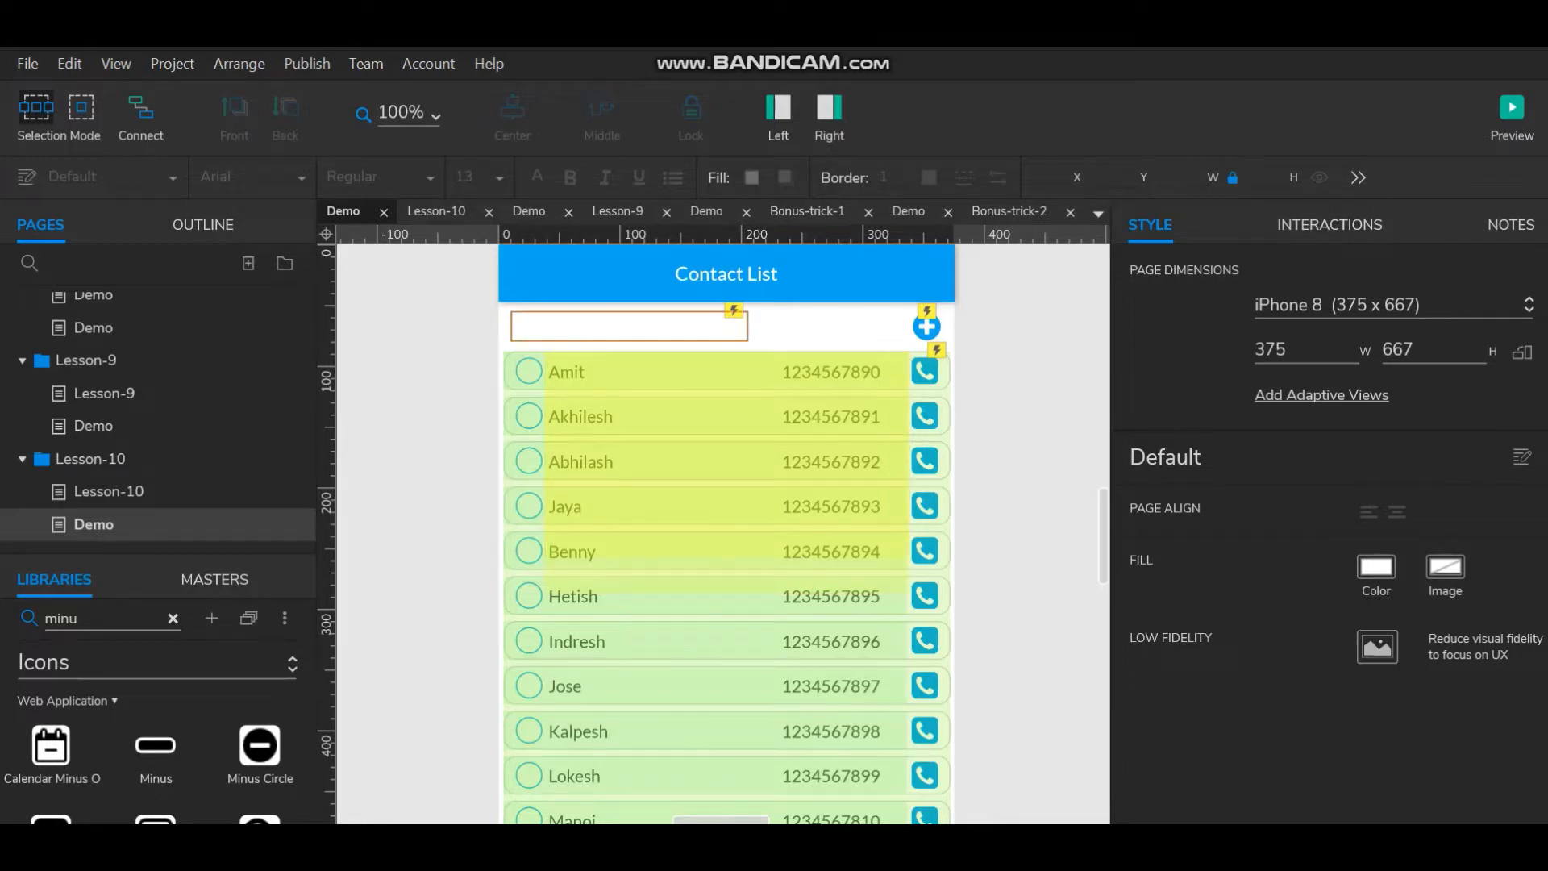
click(629, 325)
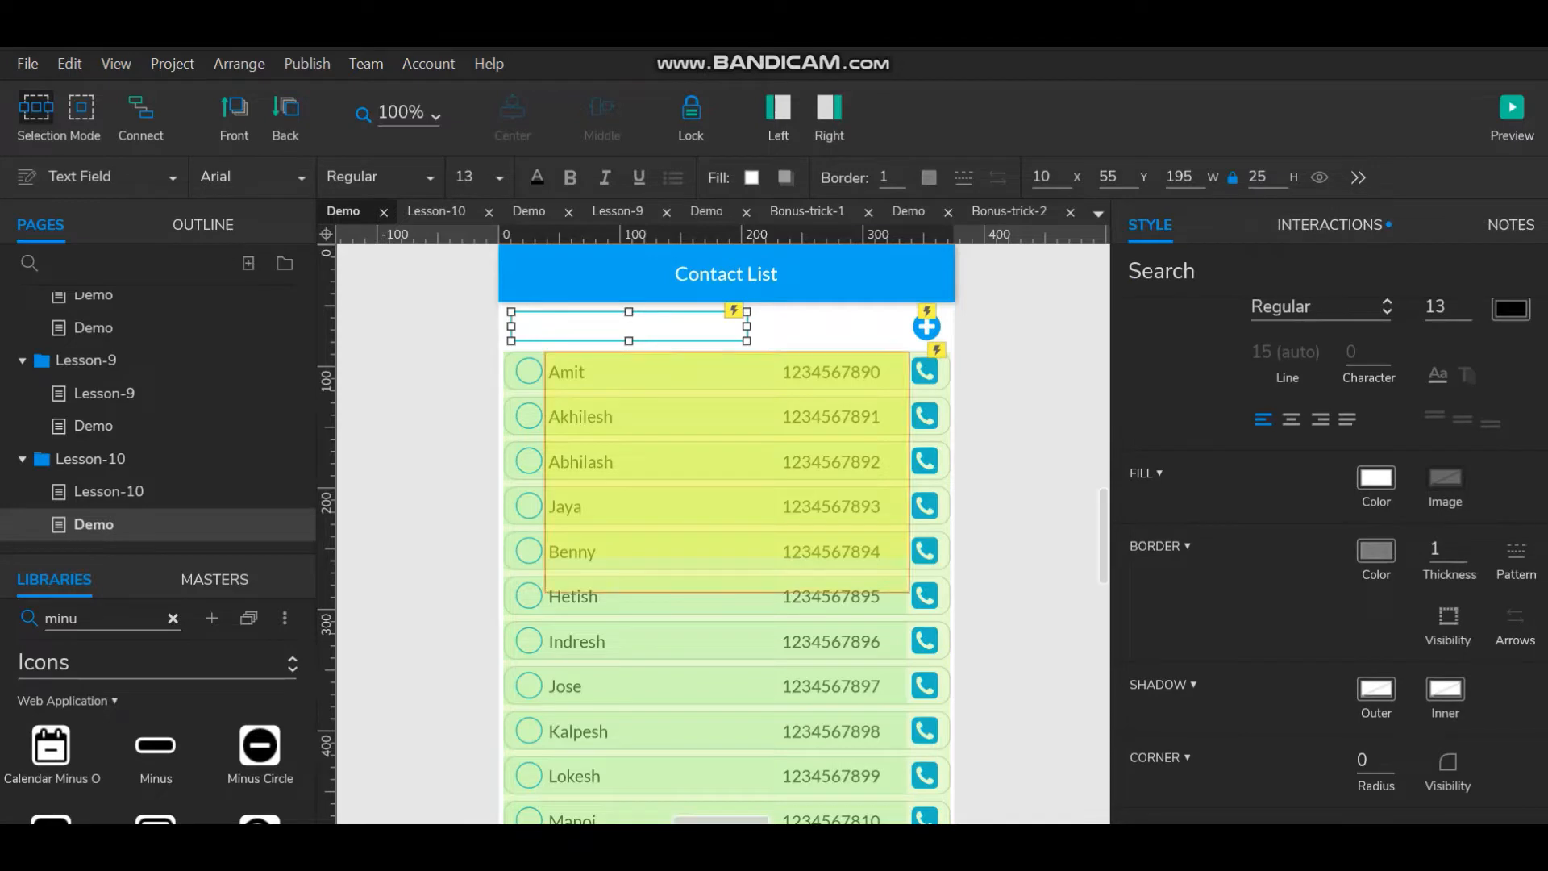
drag(242, 553, 242, 343)
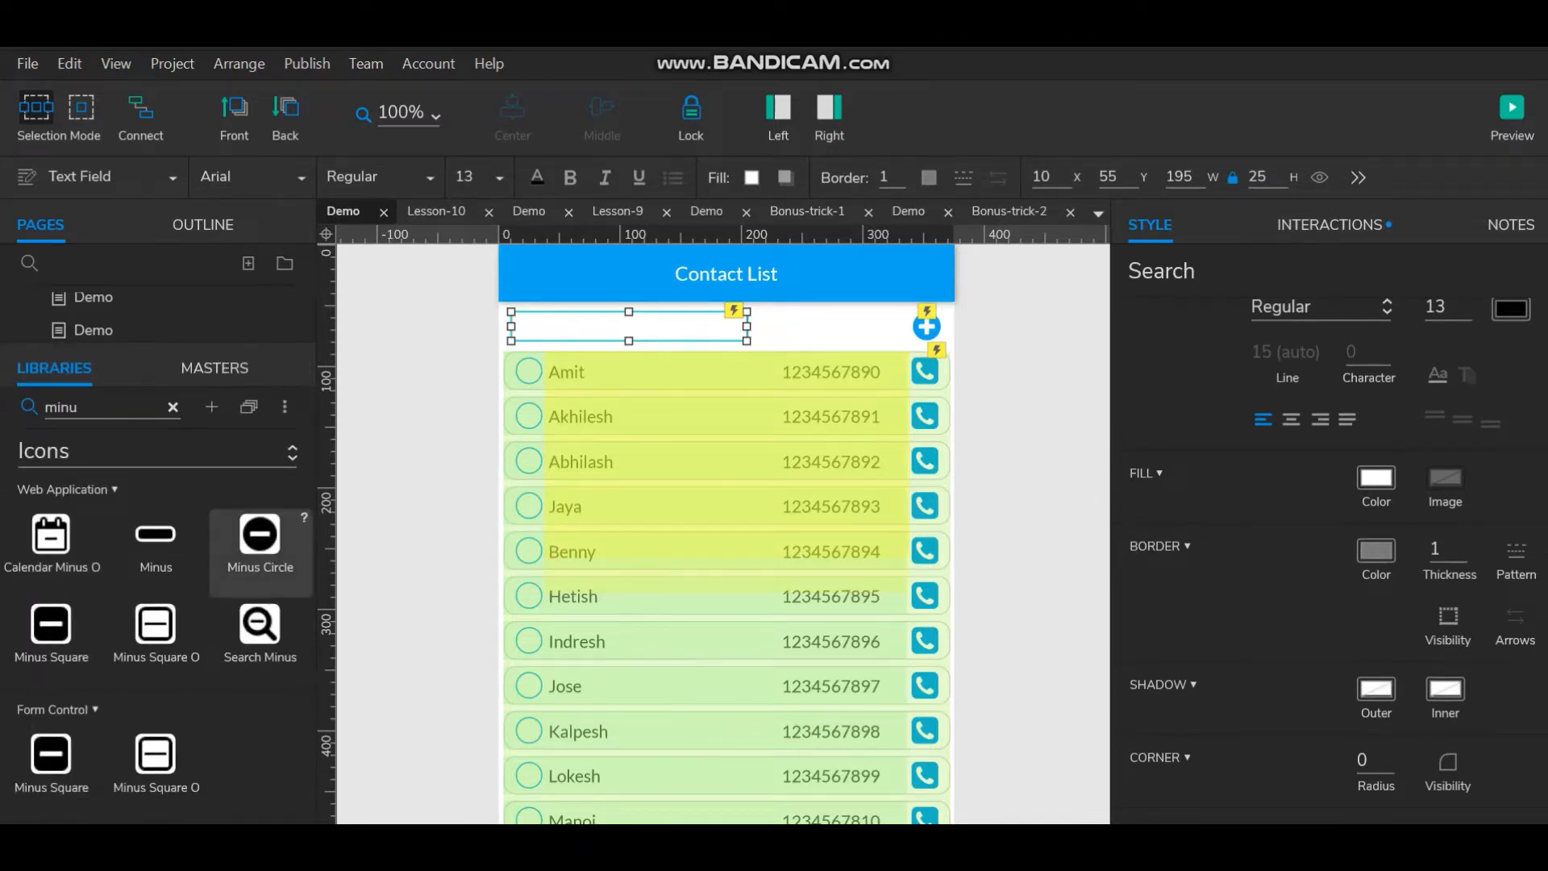
drag(259, 536, 968, 329)
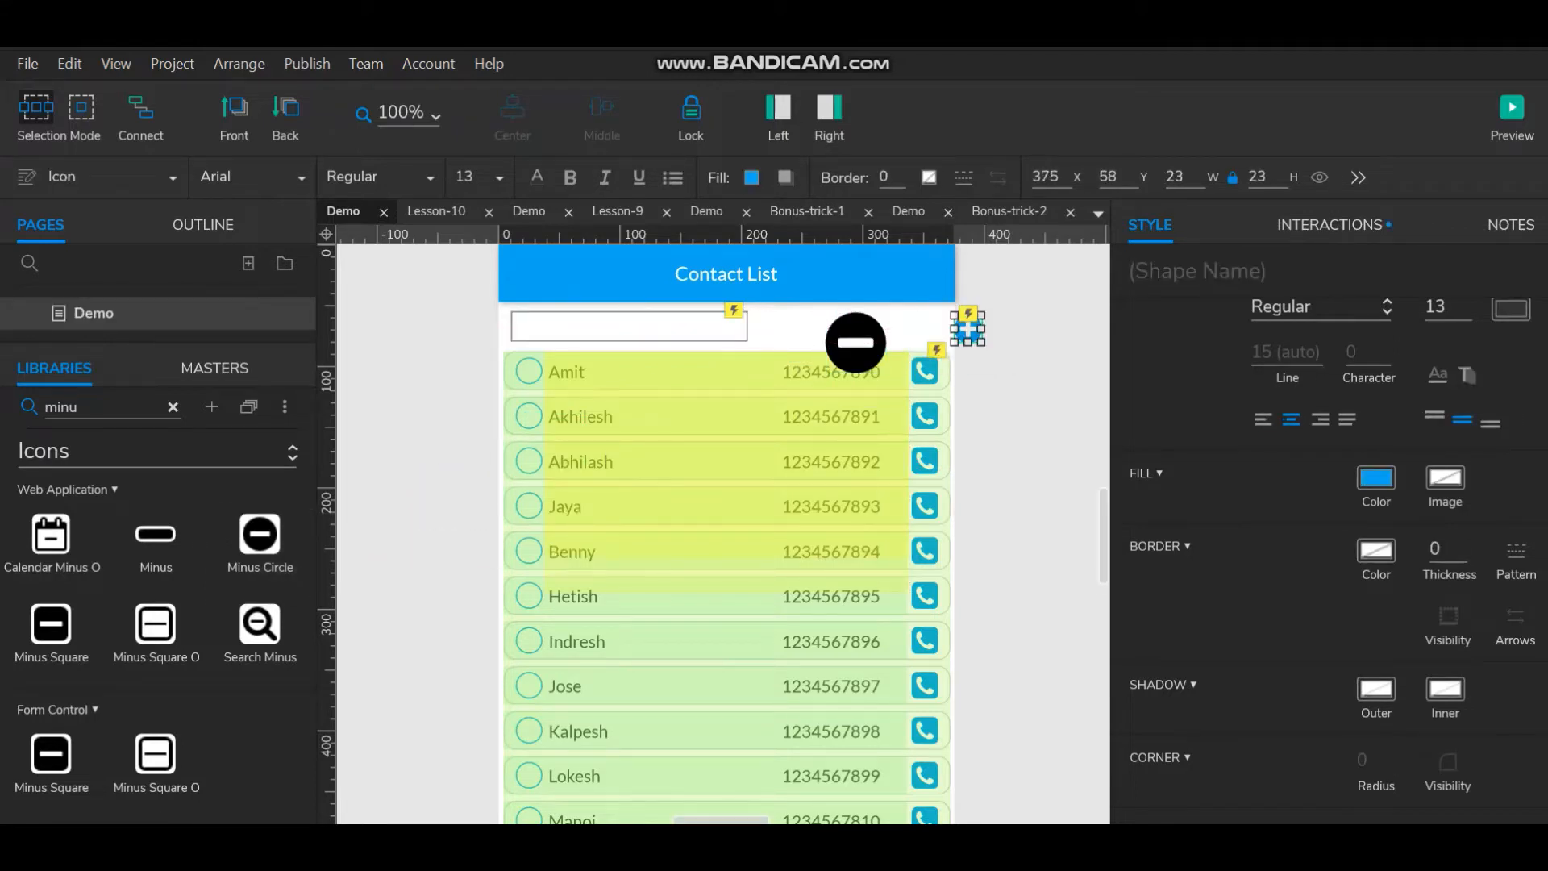
Step: Move the plus icon back inside the page, above the call icons, at X 341, Y 56
key(Escape)
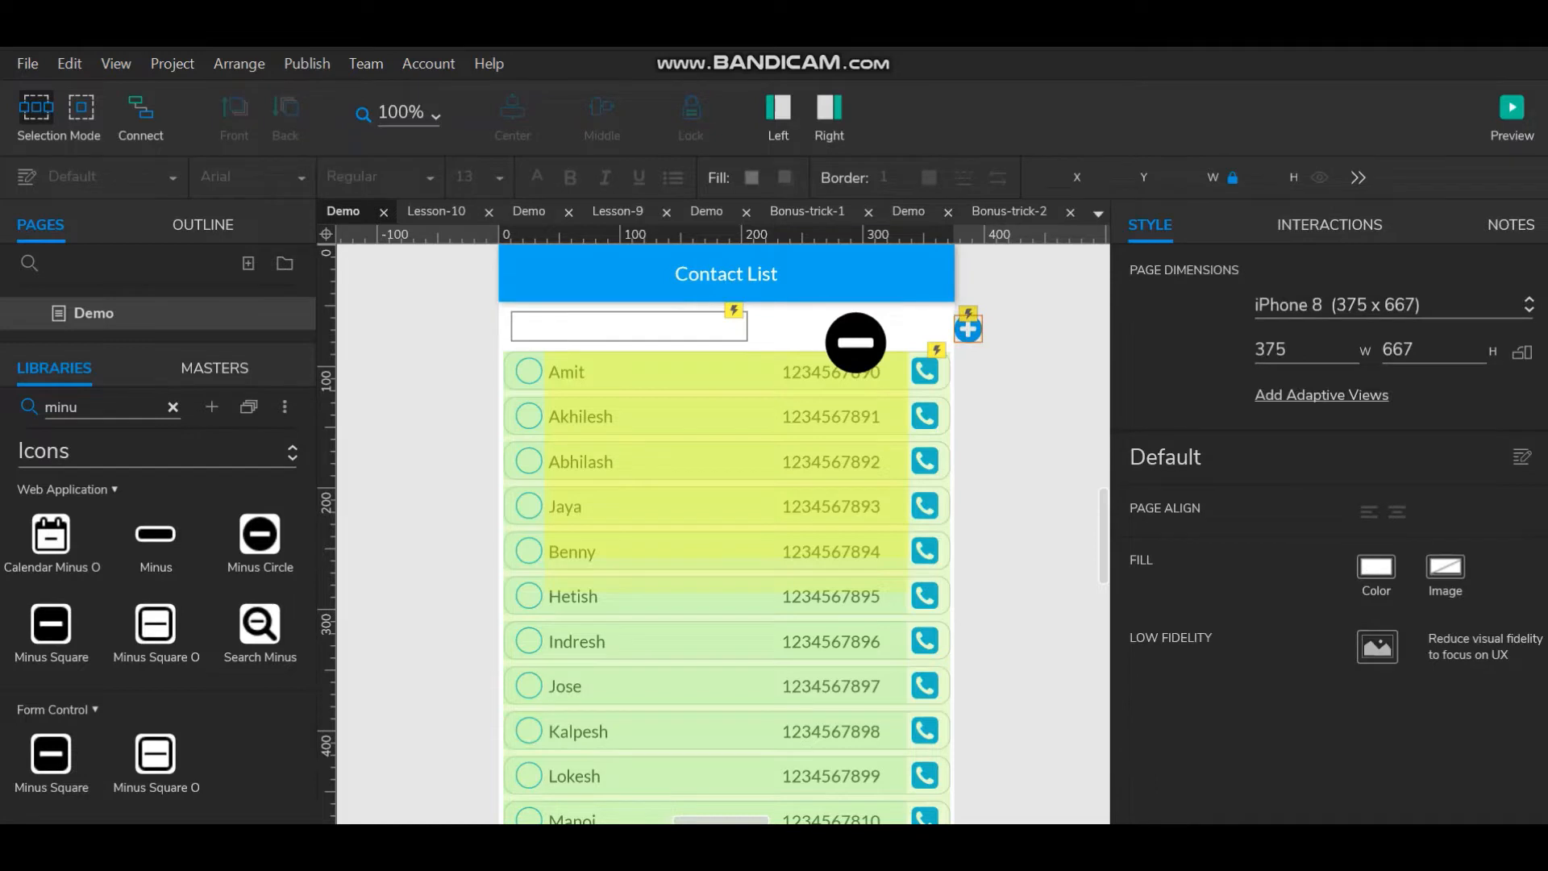
click(967, 329)
drag(968, 329, 927, 327)
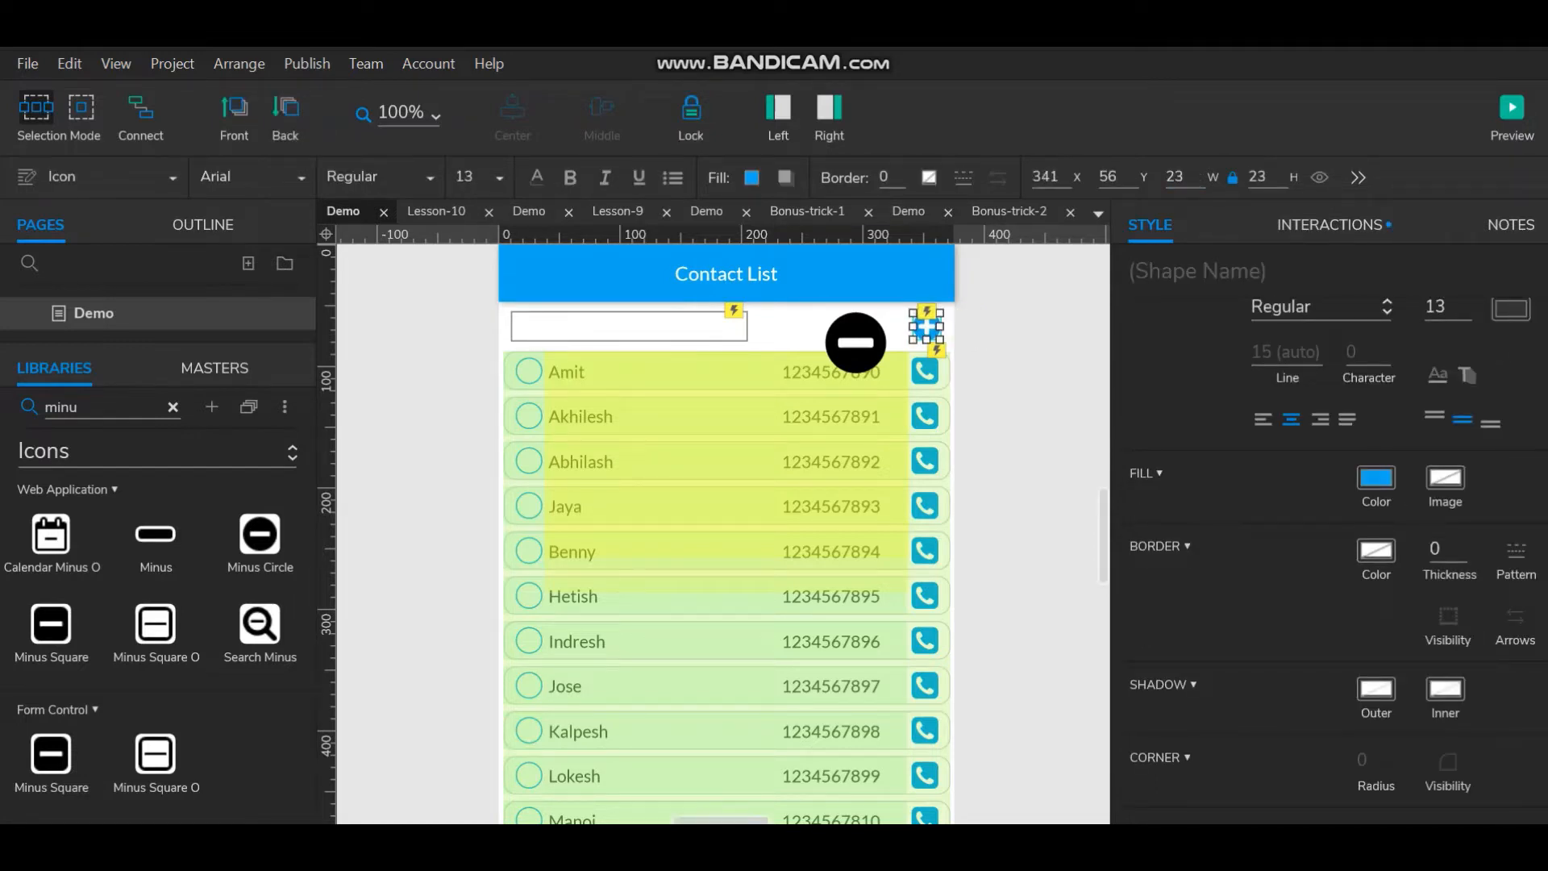
key(Escape)
Step: Resize the minus circle icon to 23 by 23 and fill it with solid red
click(856, 343)
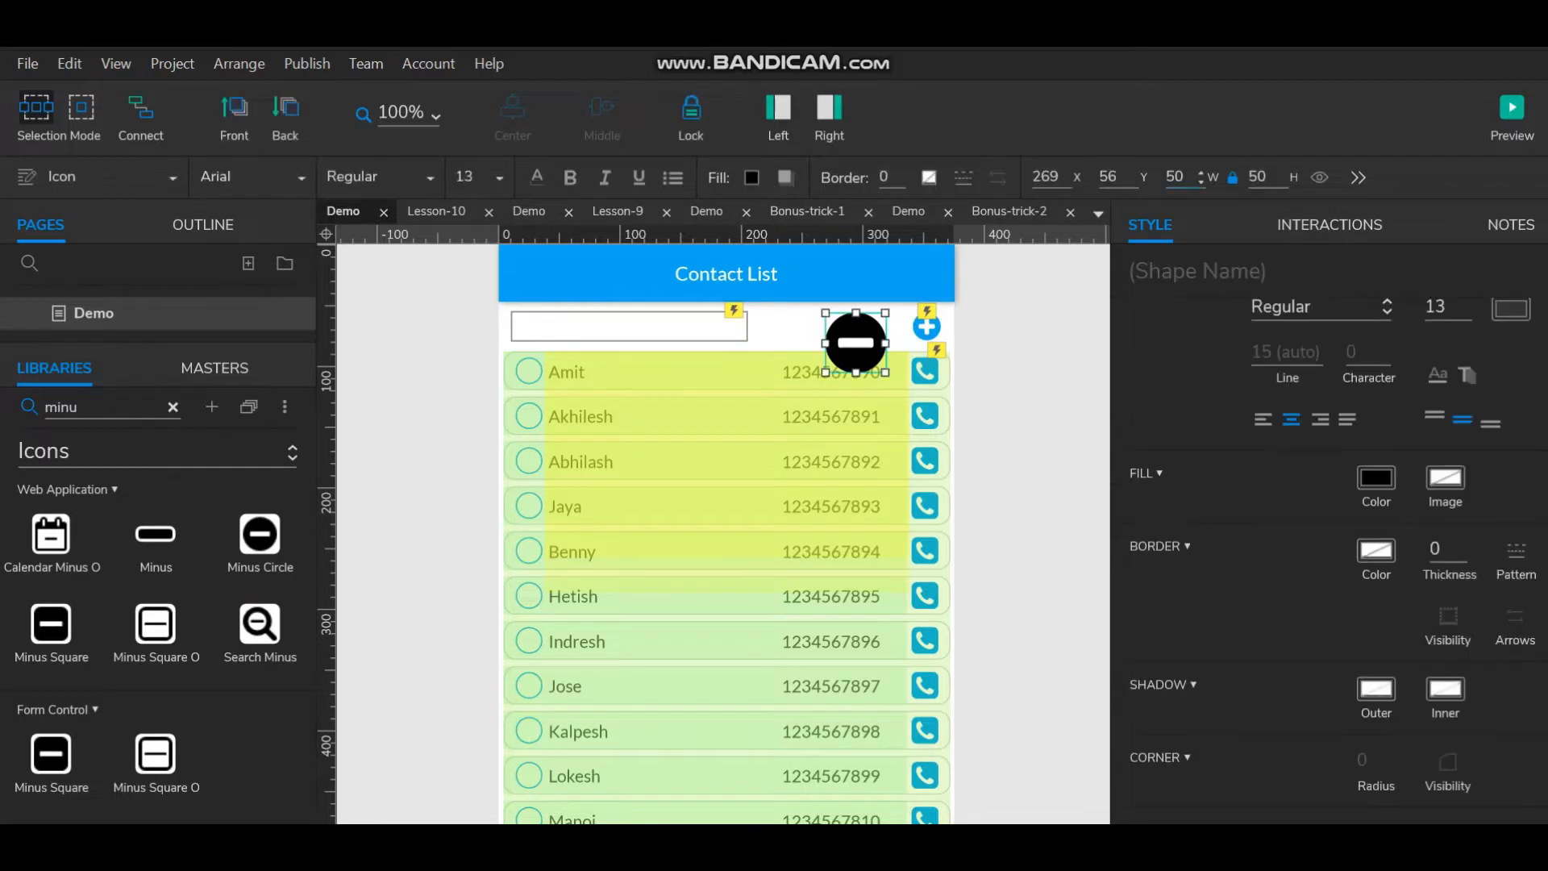
click(1175, 177)
text(23)
key(Tab)
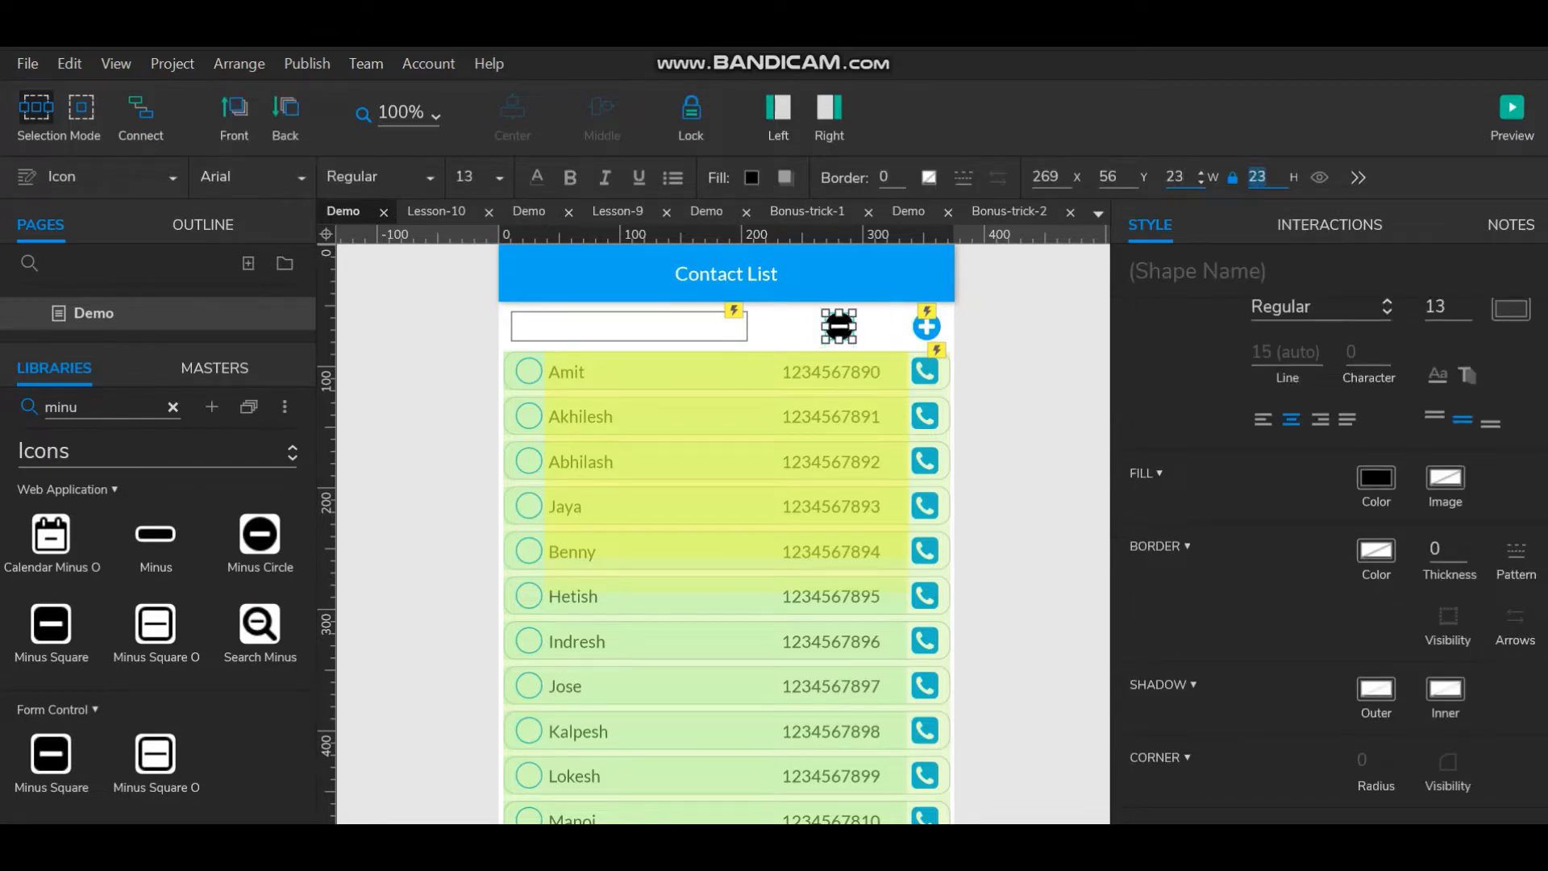
click(751, 178)
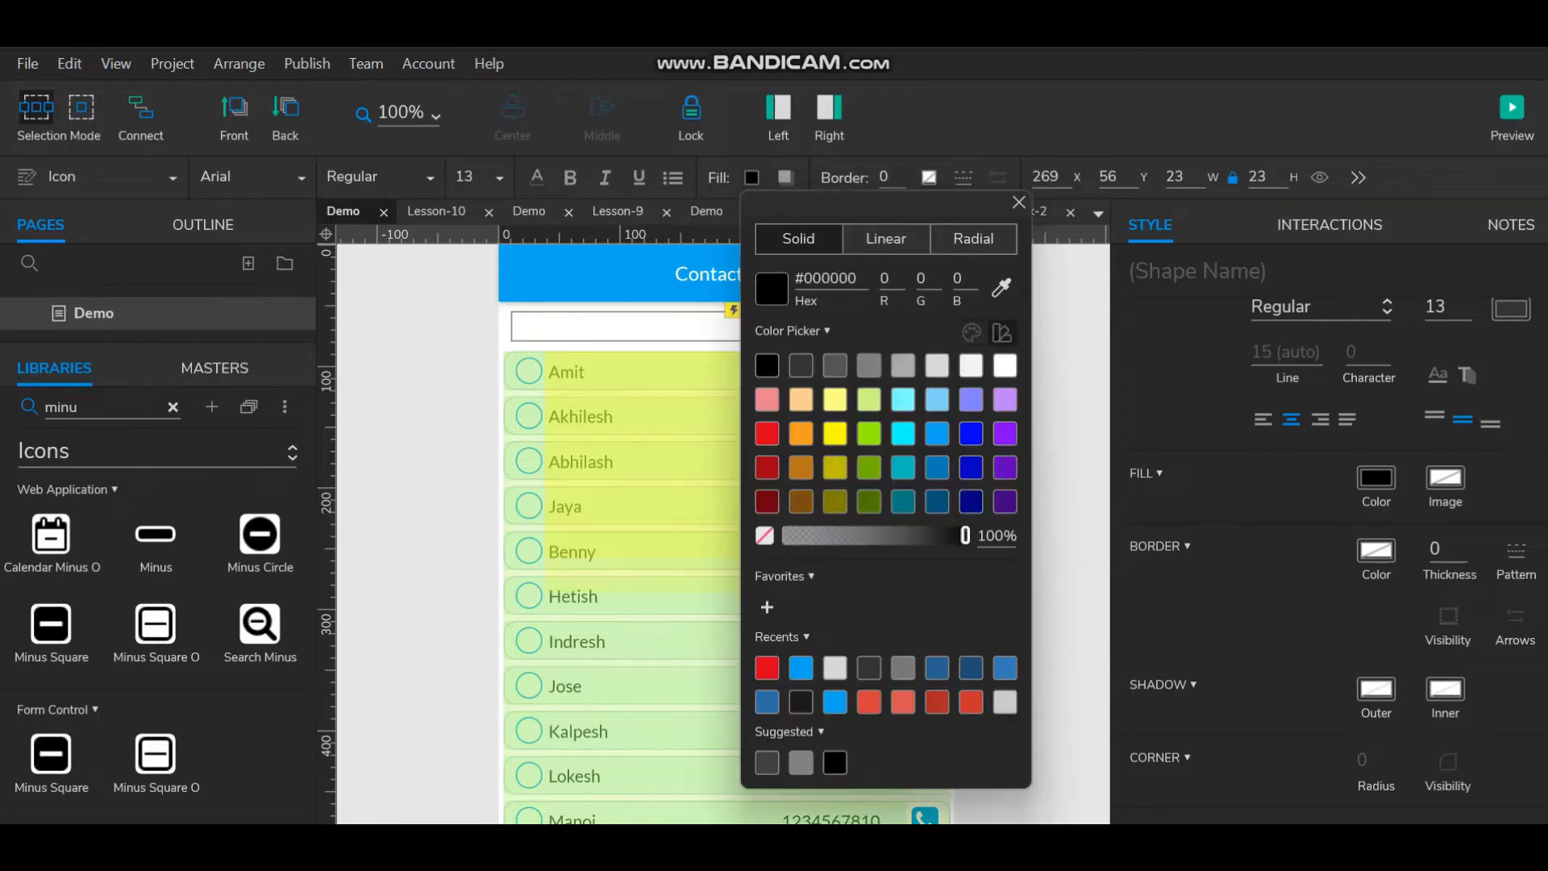
click(766, 433)
click(1064, 419)
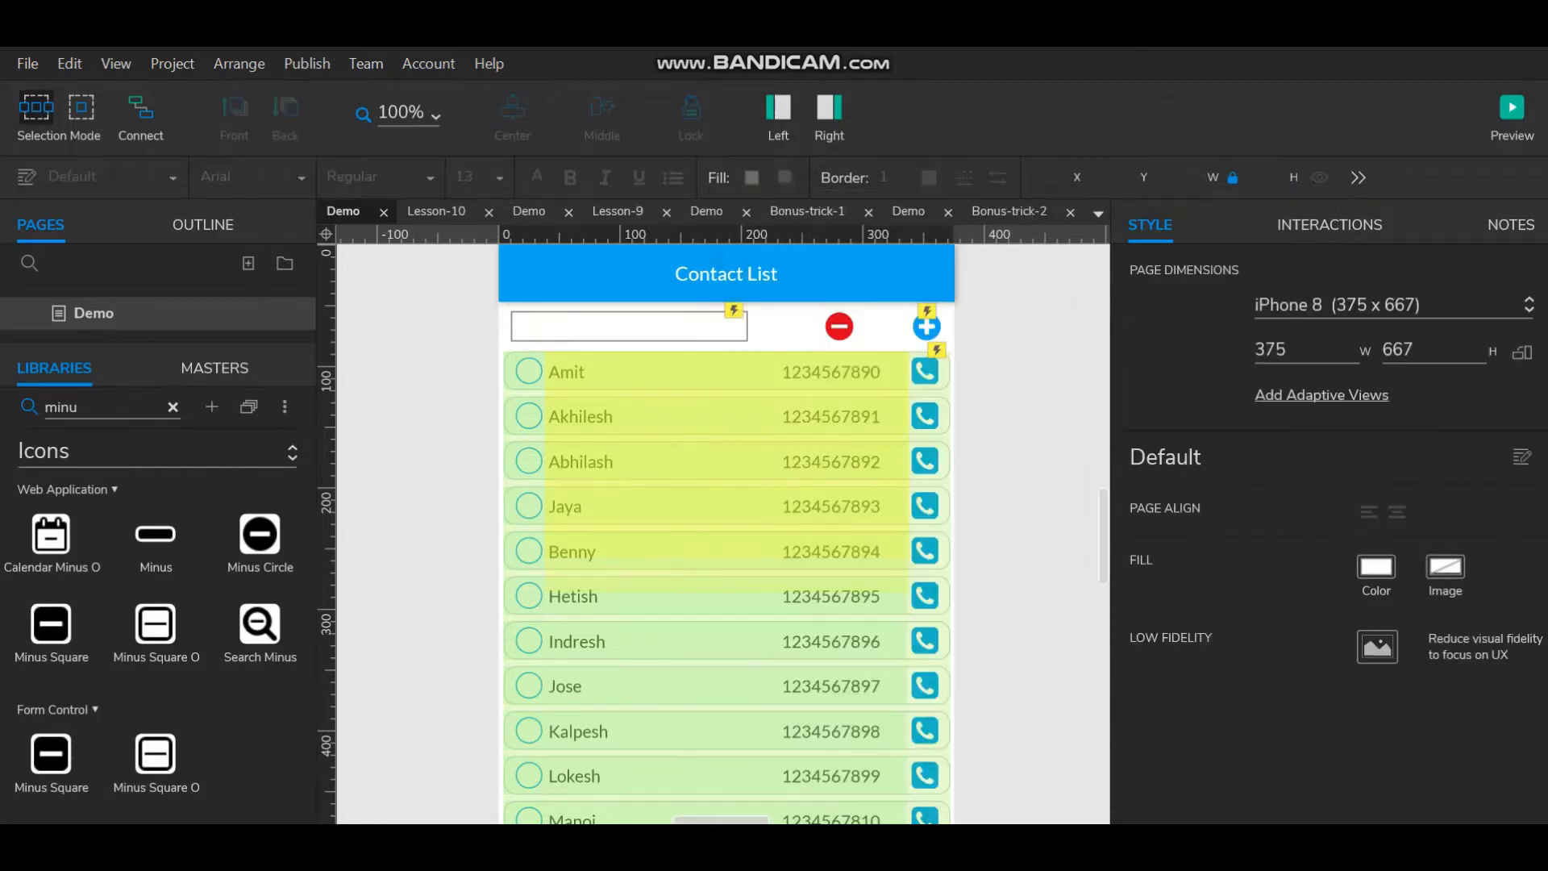
Step: Shift the red minus icon horizontally to X 308 so it sits next to the plus icon
click(838, 326)
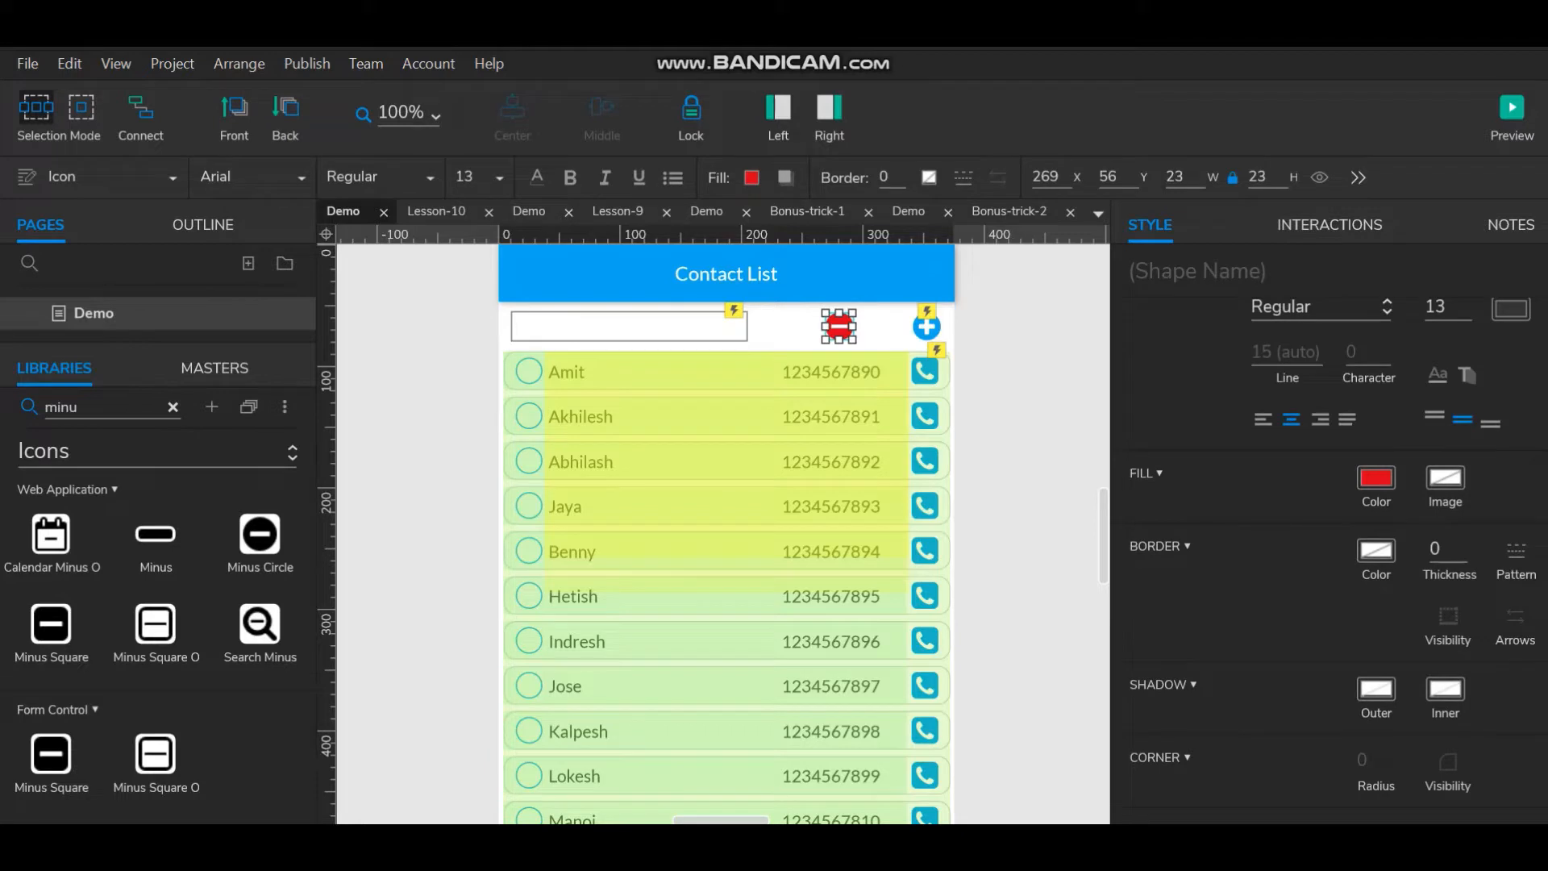
key(shift+Right)
key(shift+Right)
key(shift+Right)
key(shift+Right)
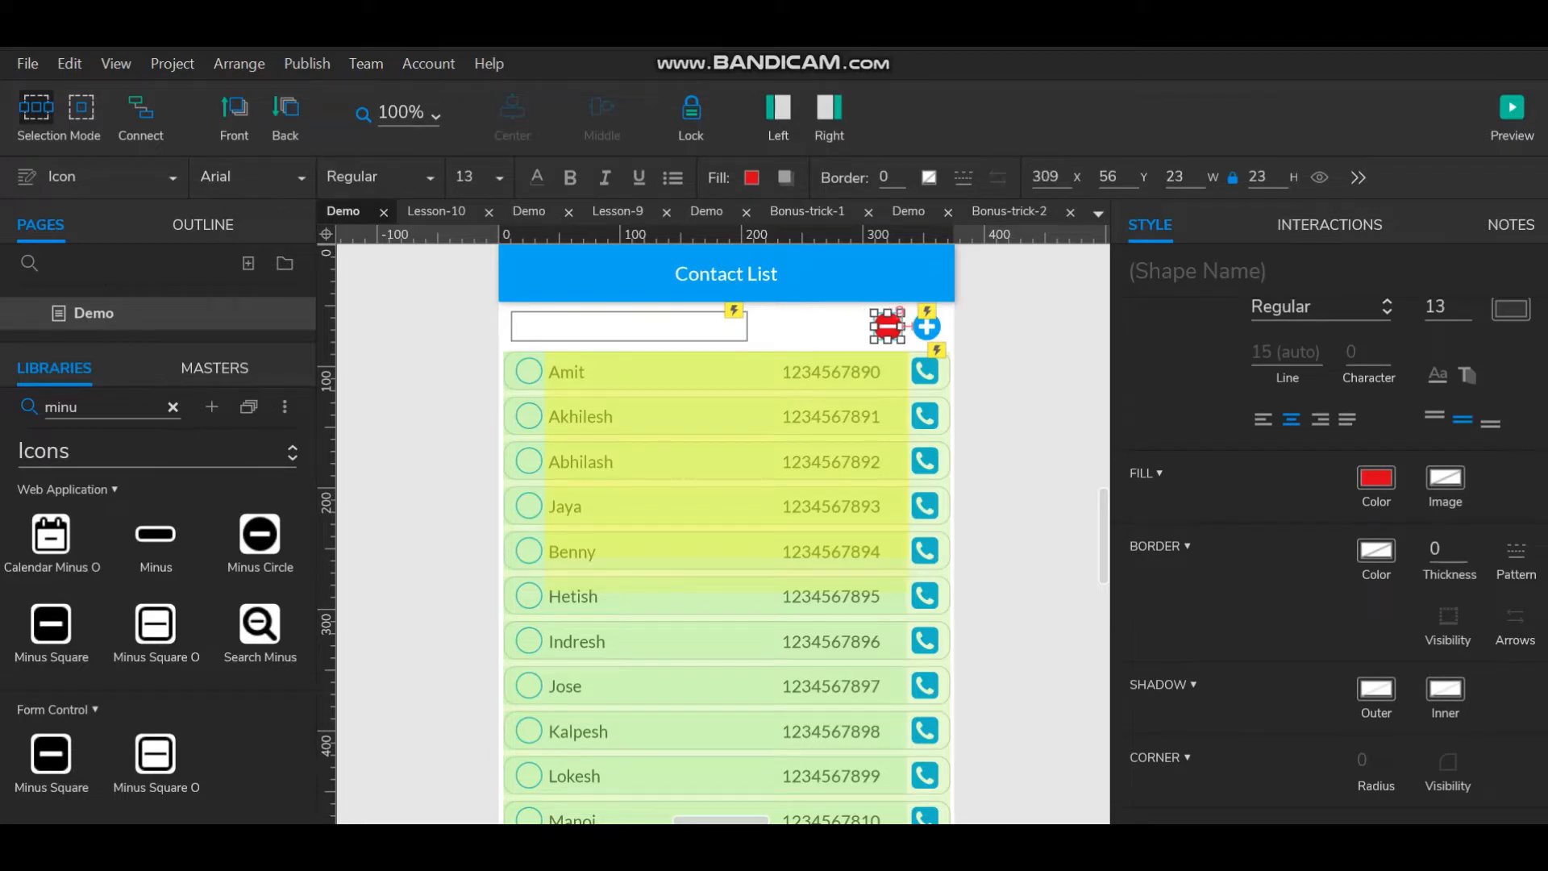
key(Left)
key(Escape)
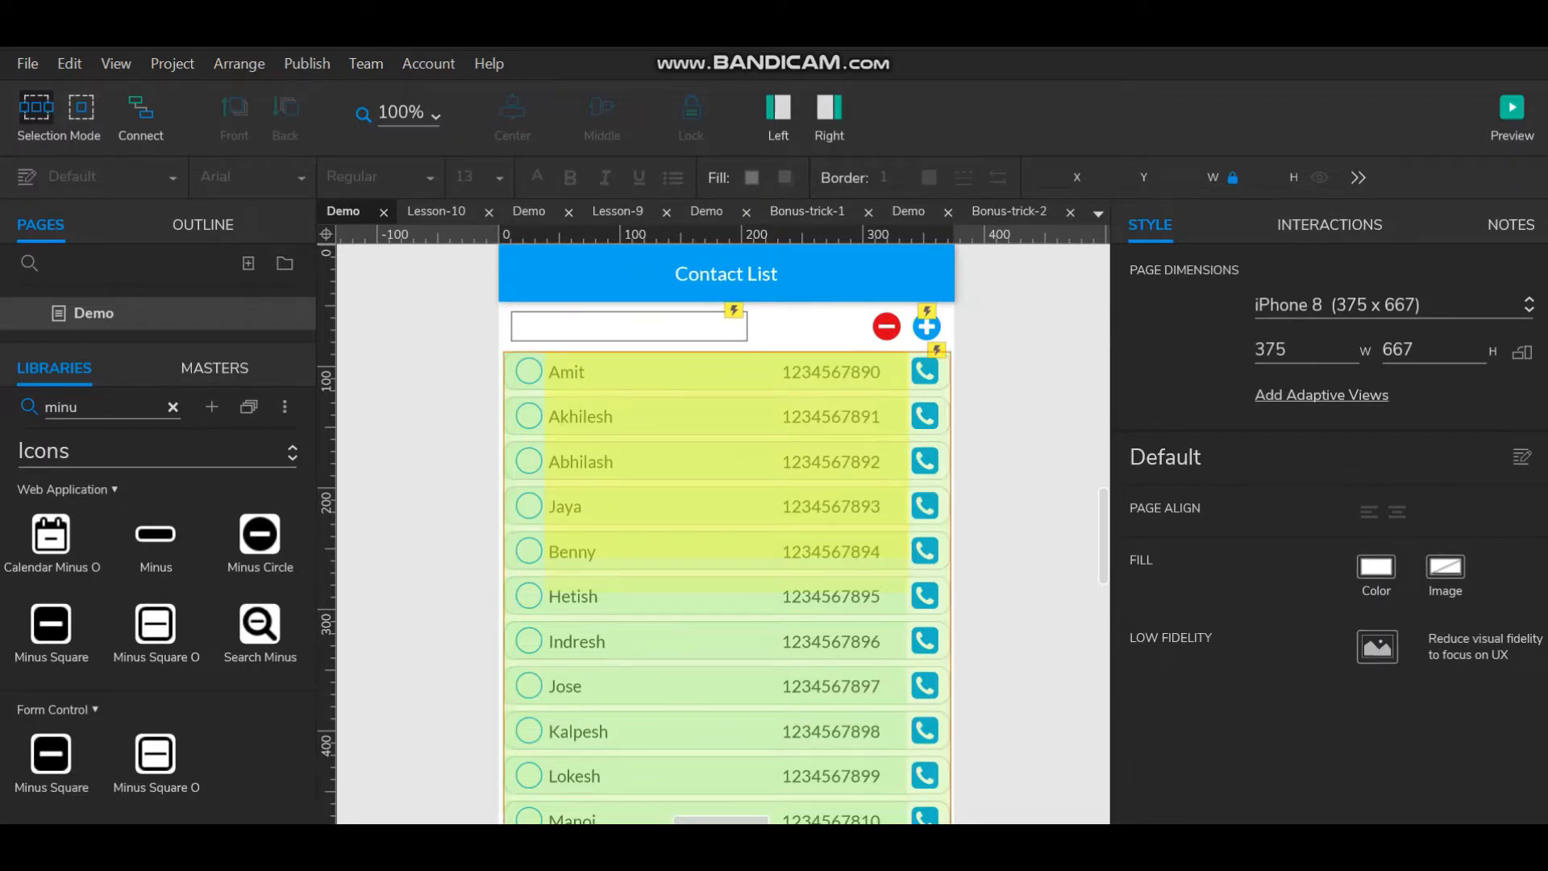
Step: Examine the ContactList repeater's data rows and columns
click(726, 484)
scroll(1330, 549, up, 3)
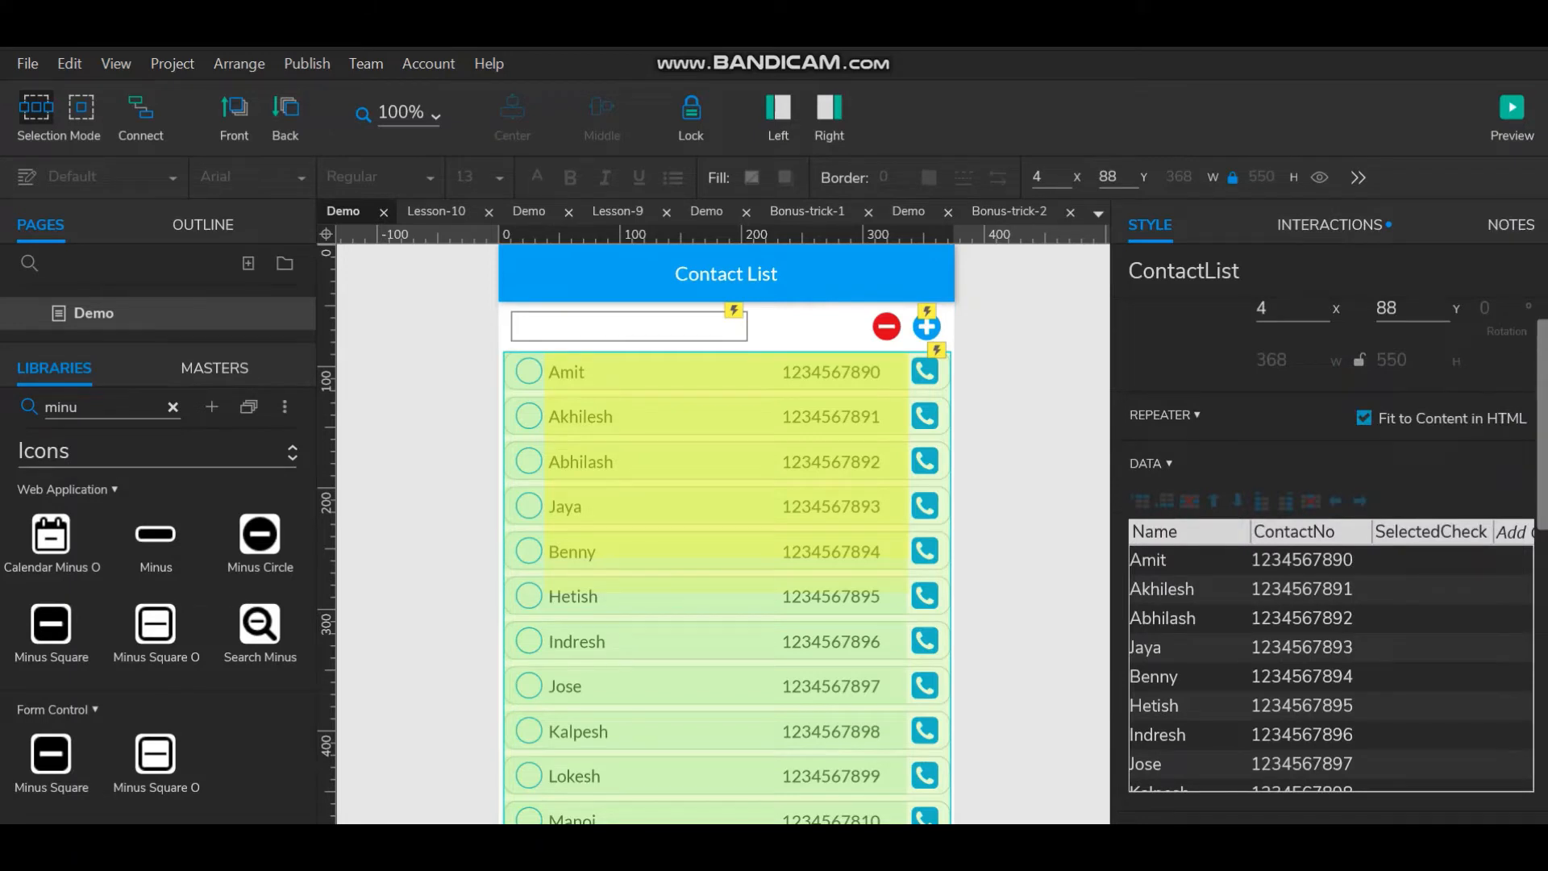
scroll(1330, 565, up, 1)
scroll(1330, 525, down, 3)
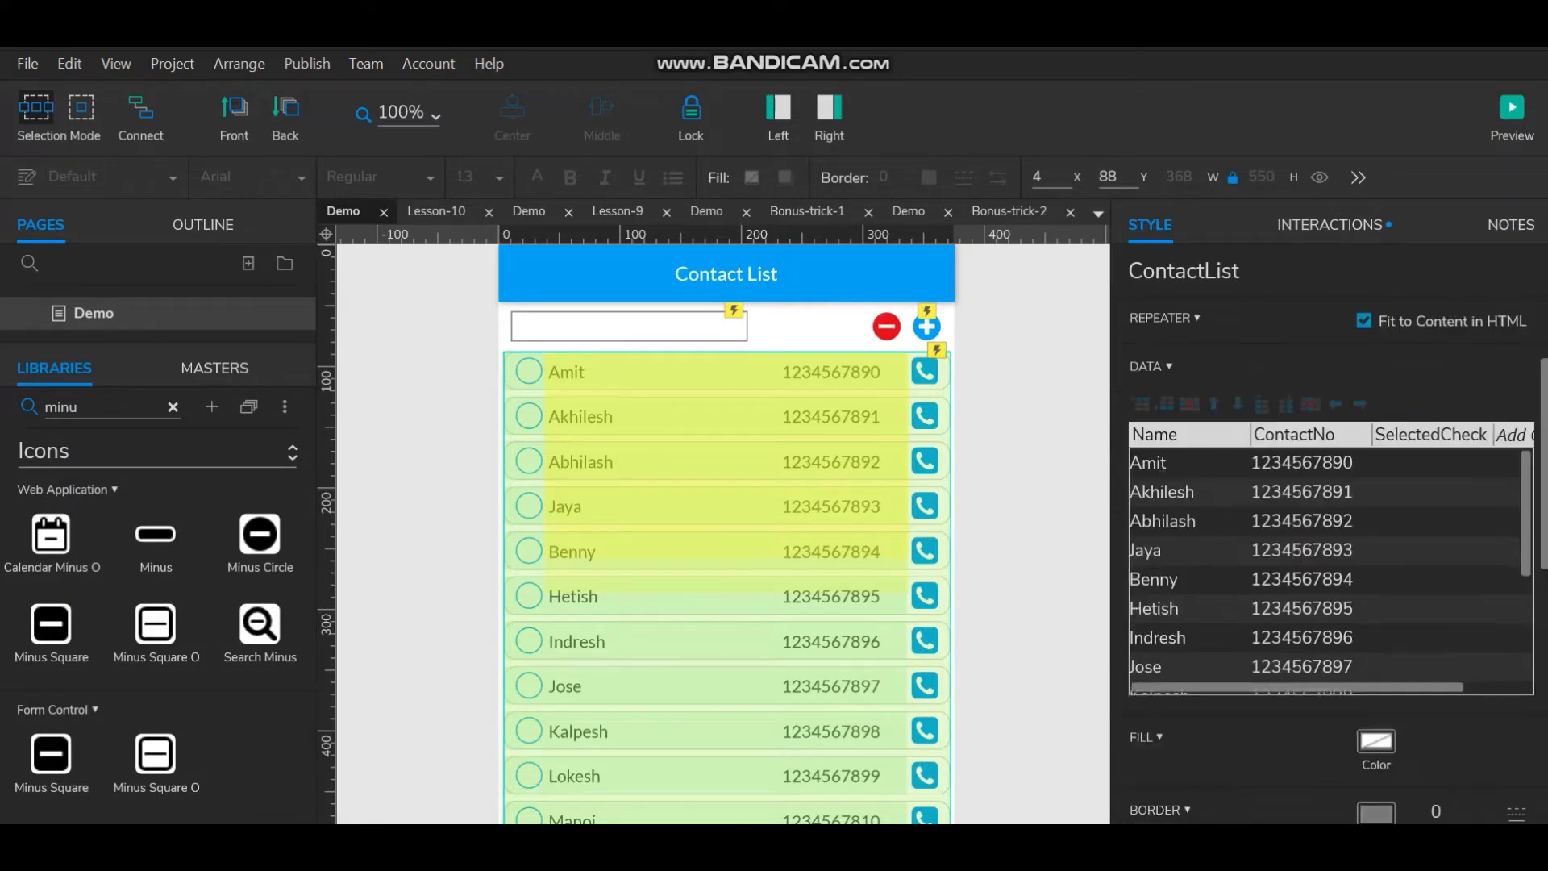
scroll(1331, 564, down, 3)
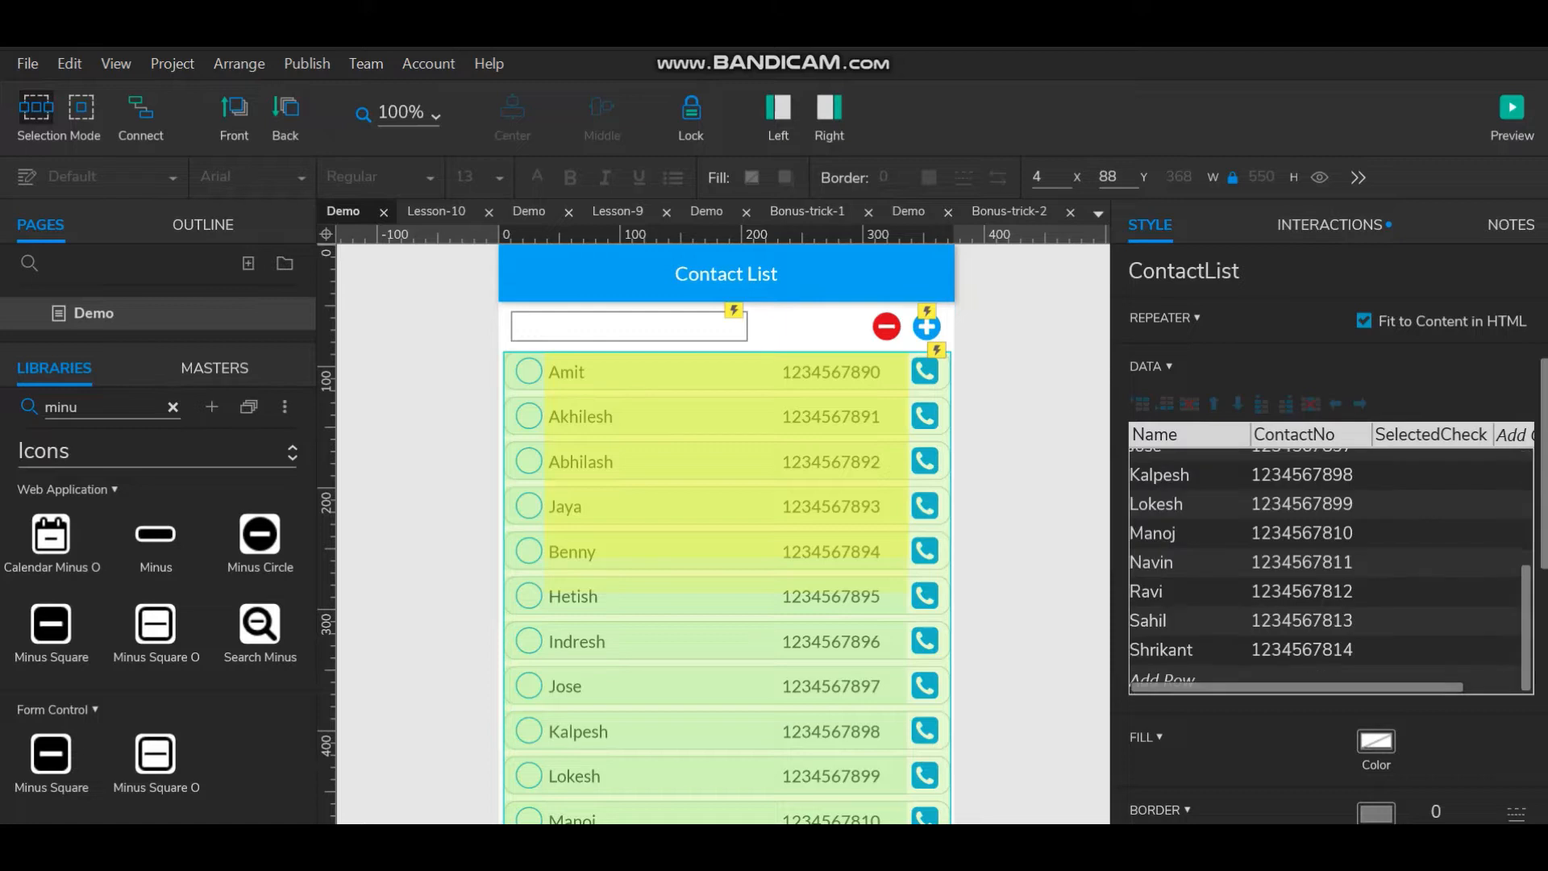
scroll(1331, 565, up, 3)
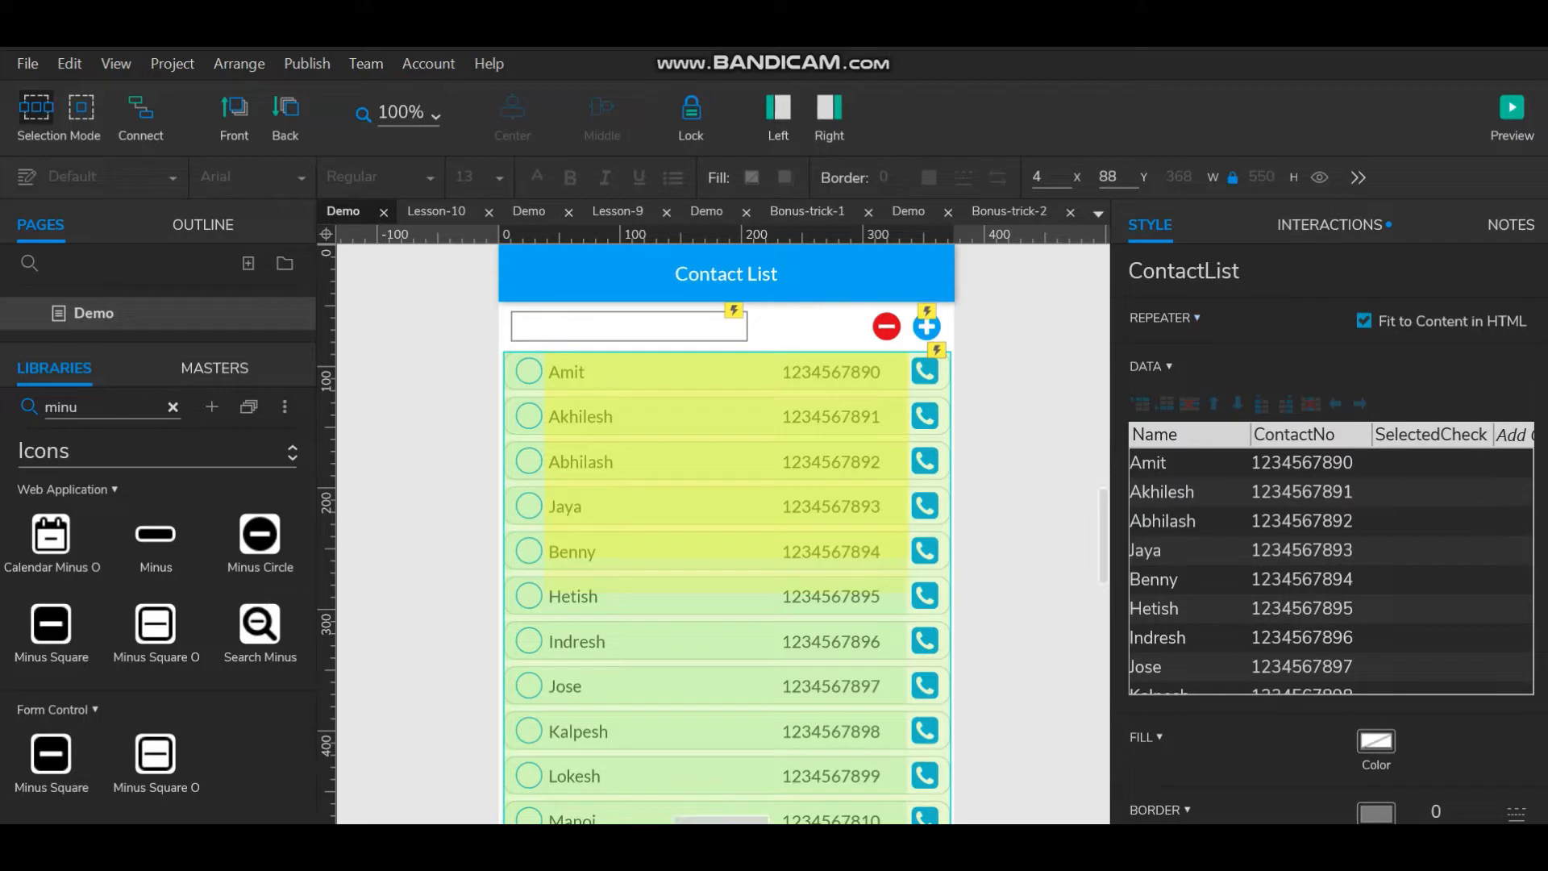
Step: Inside the ContactList repeater, add a Mark Rows action for this ContactList row to the hot spot's Click or Tap event
double_click(725, 461)
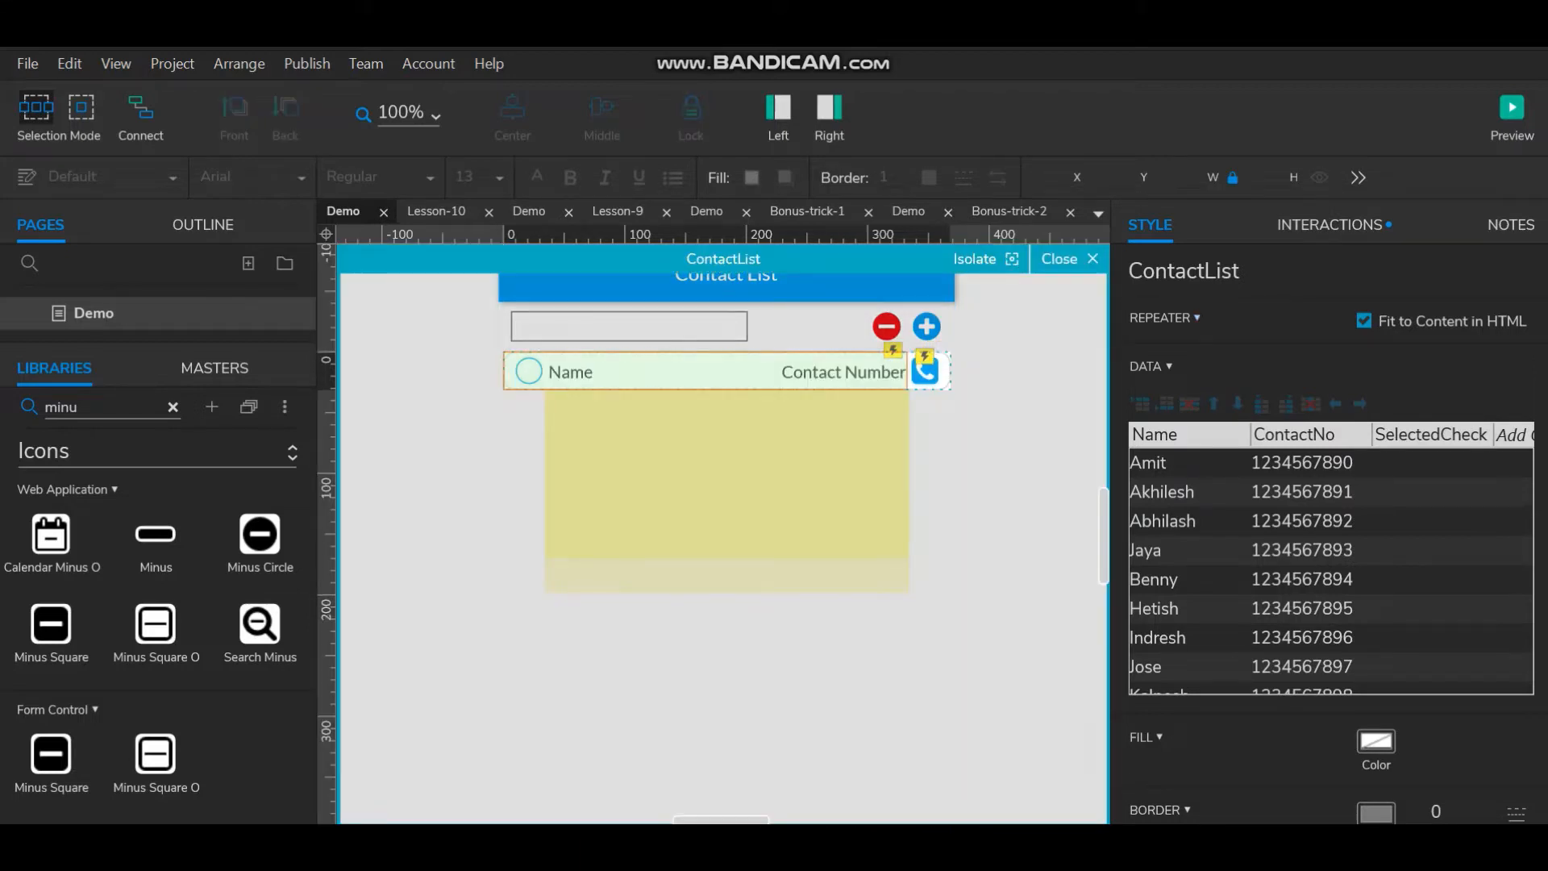
click(705, 371)
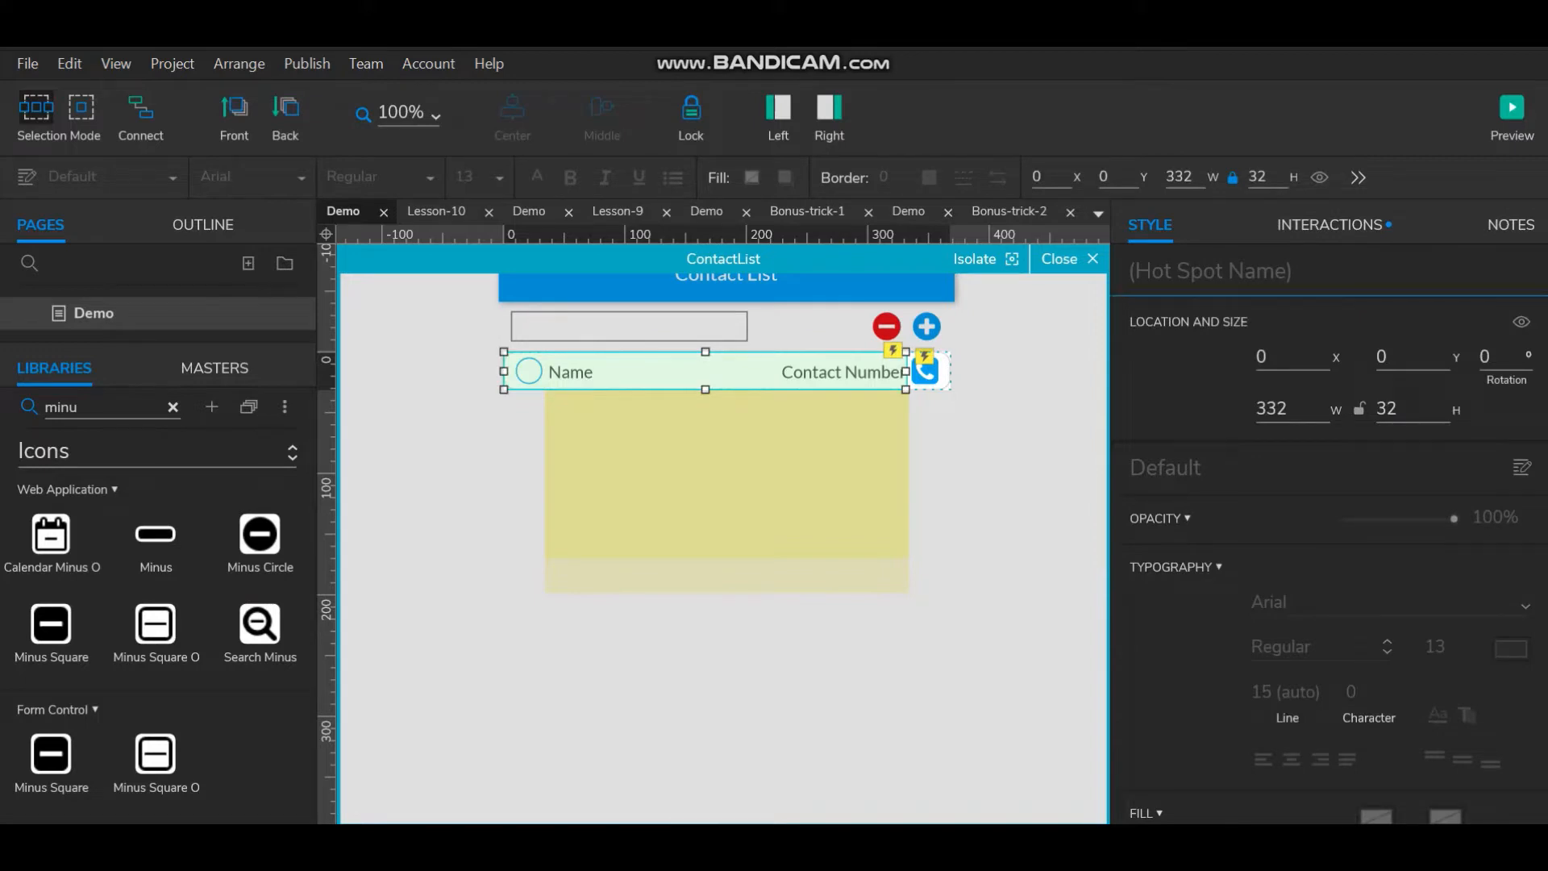
click(1329, 224)
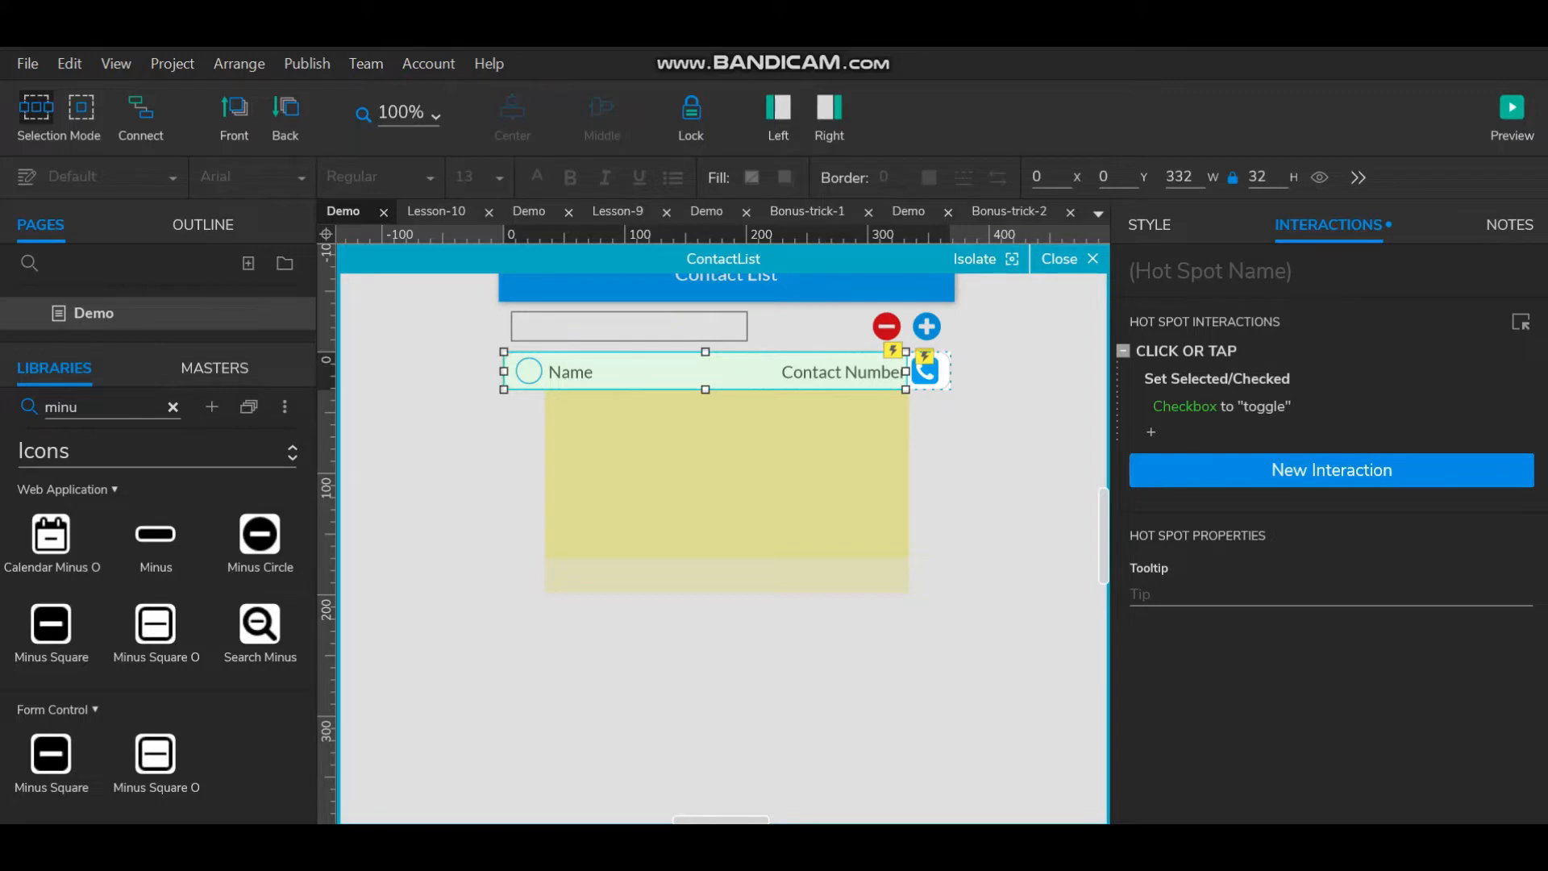
double_click(1186, 351)
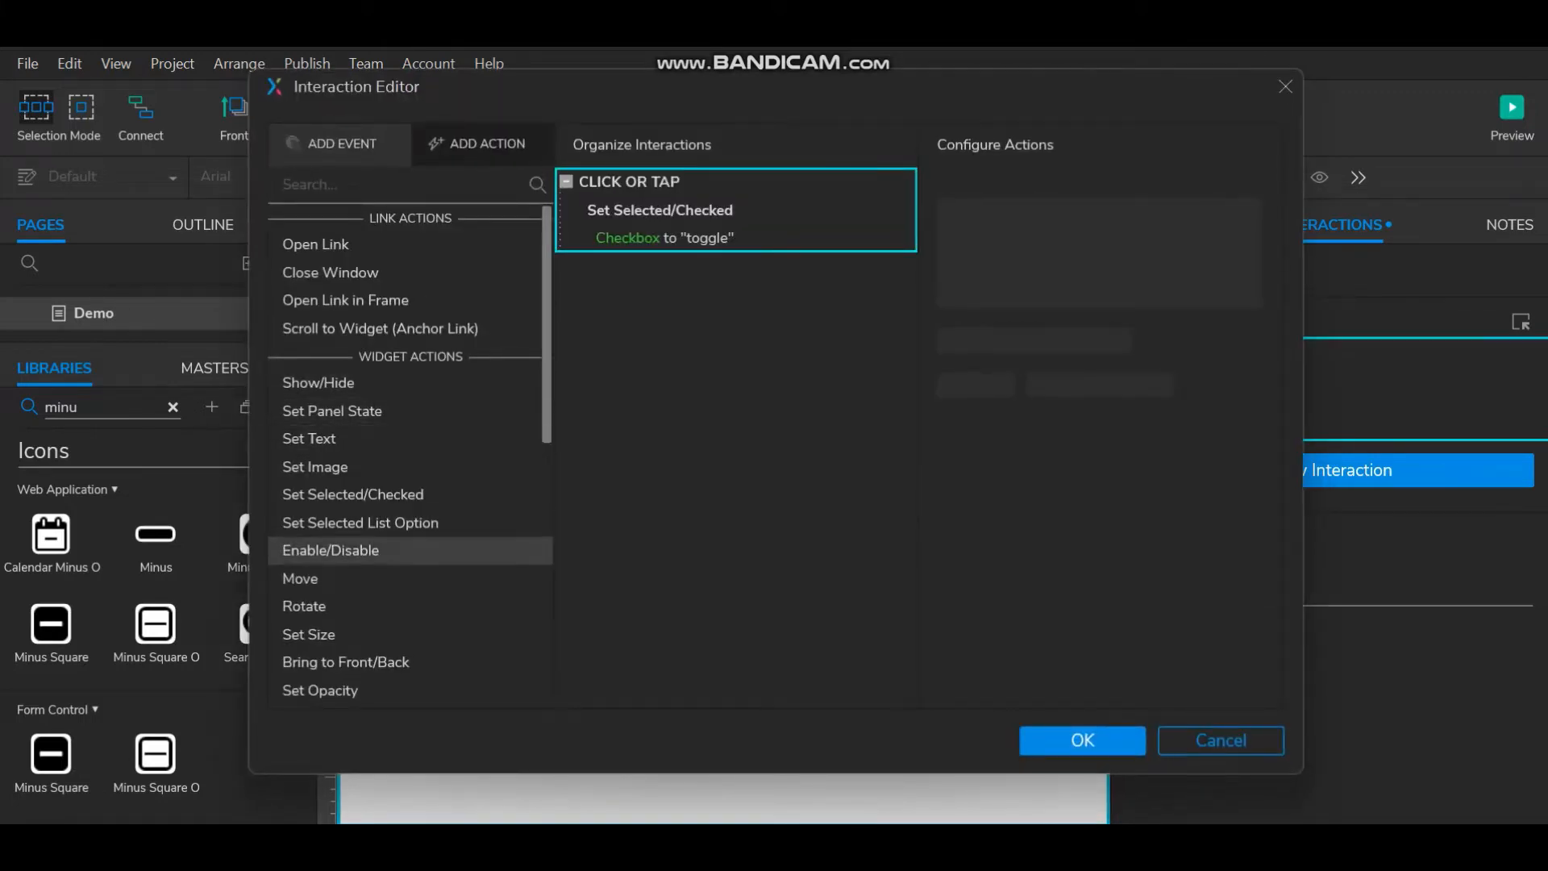
scroll(322, 556, down, 4)
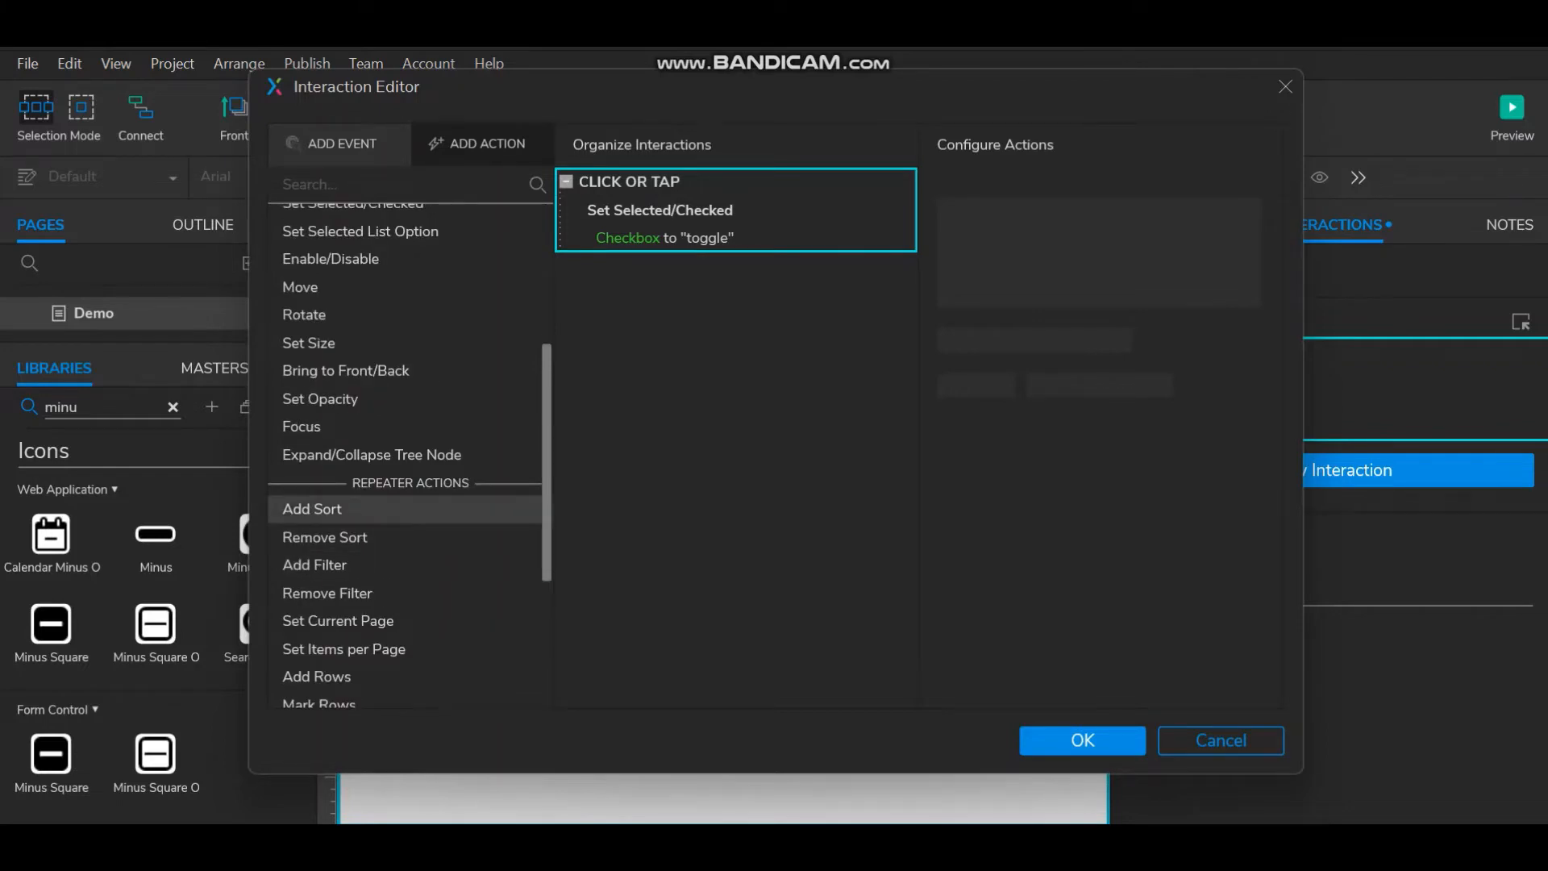
scroll(323, 504, down, 2)
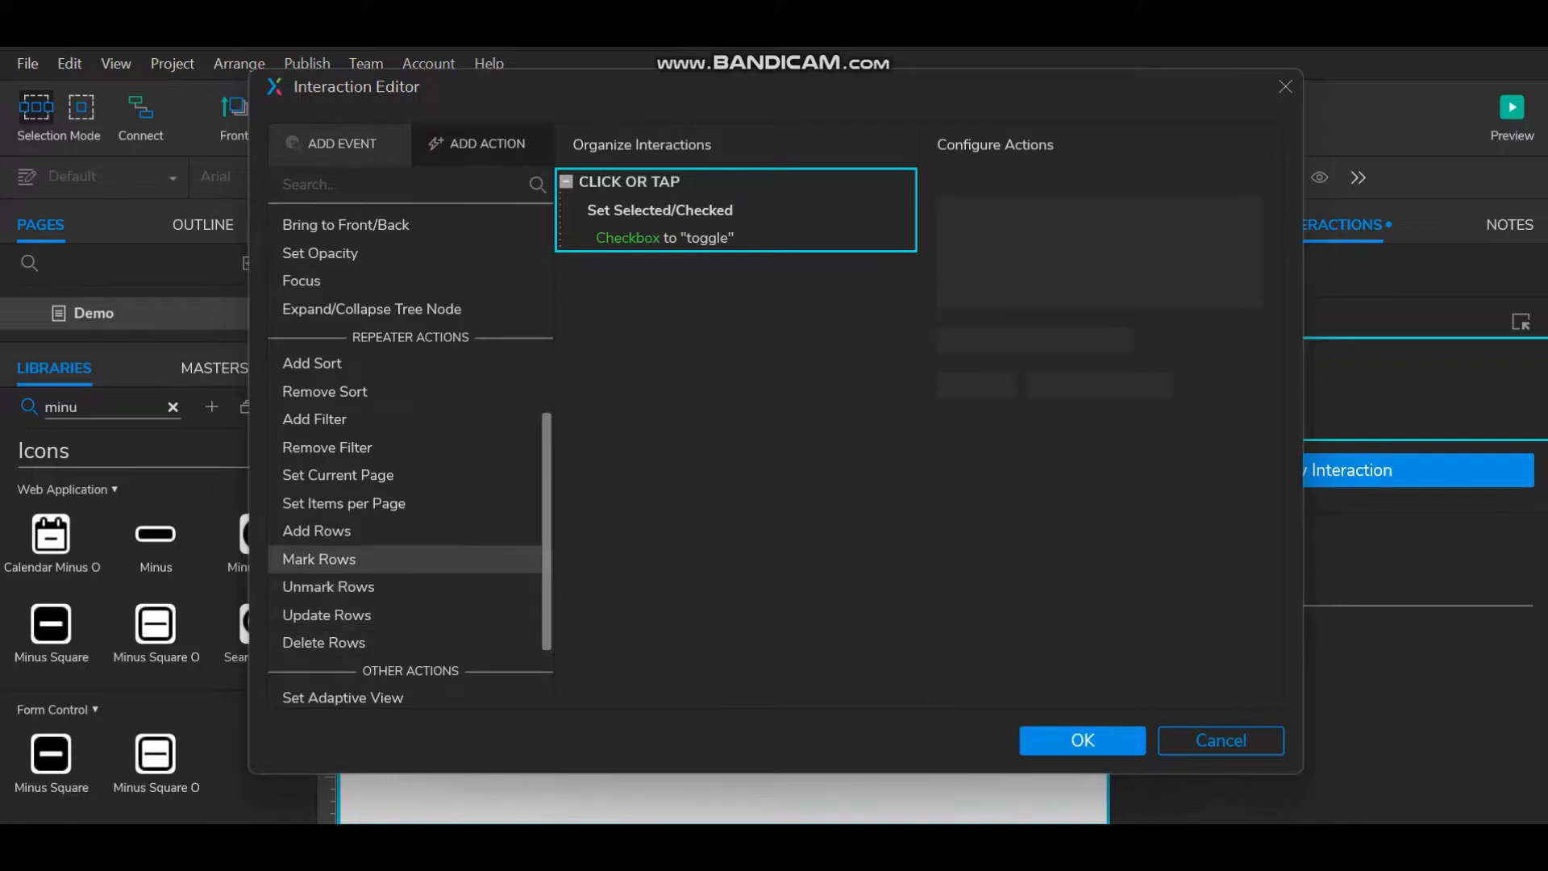
click(319, 559)
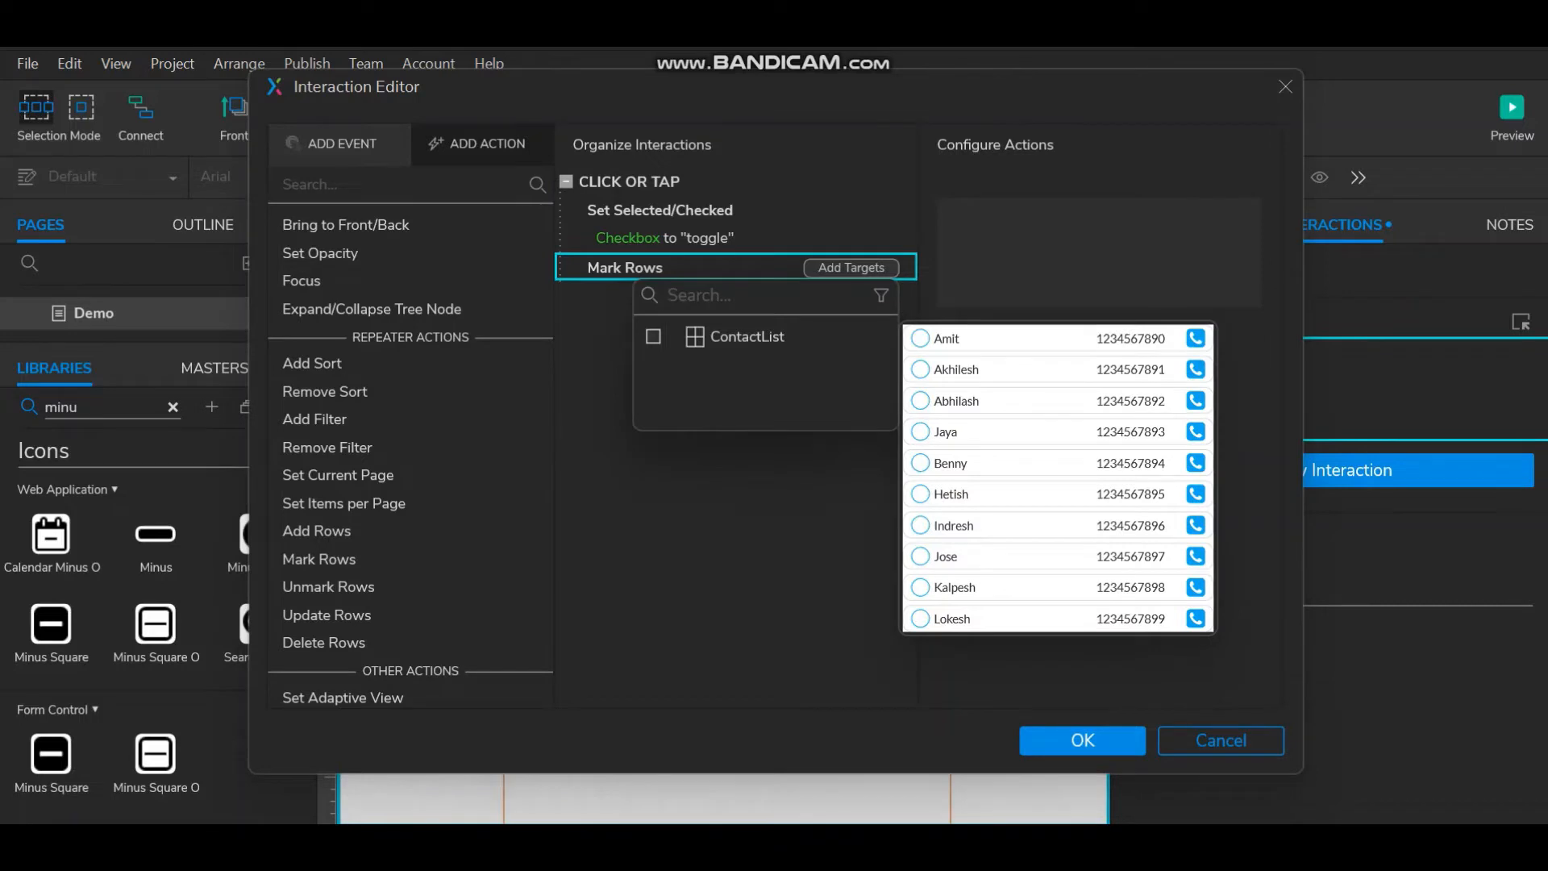
click(653, 337)
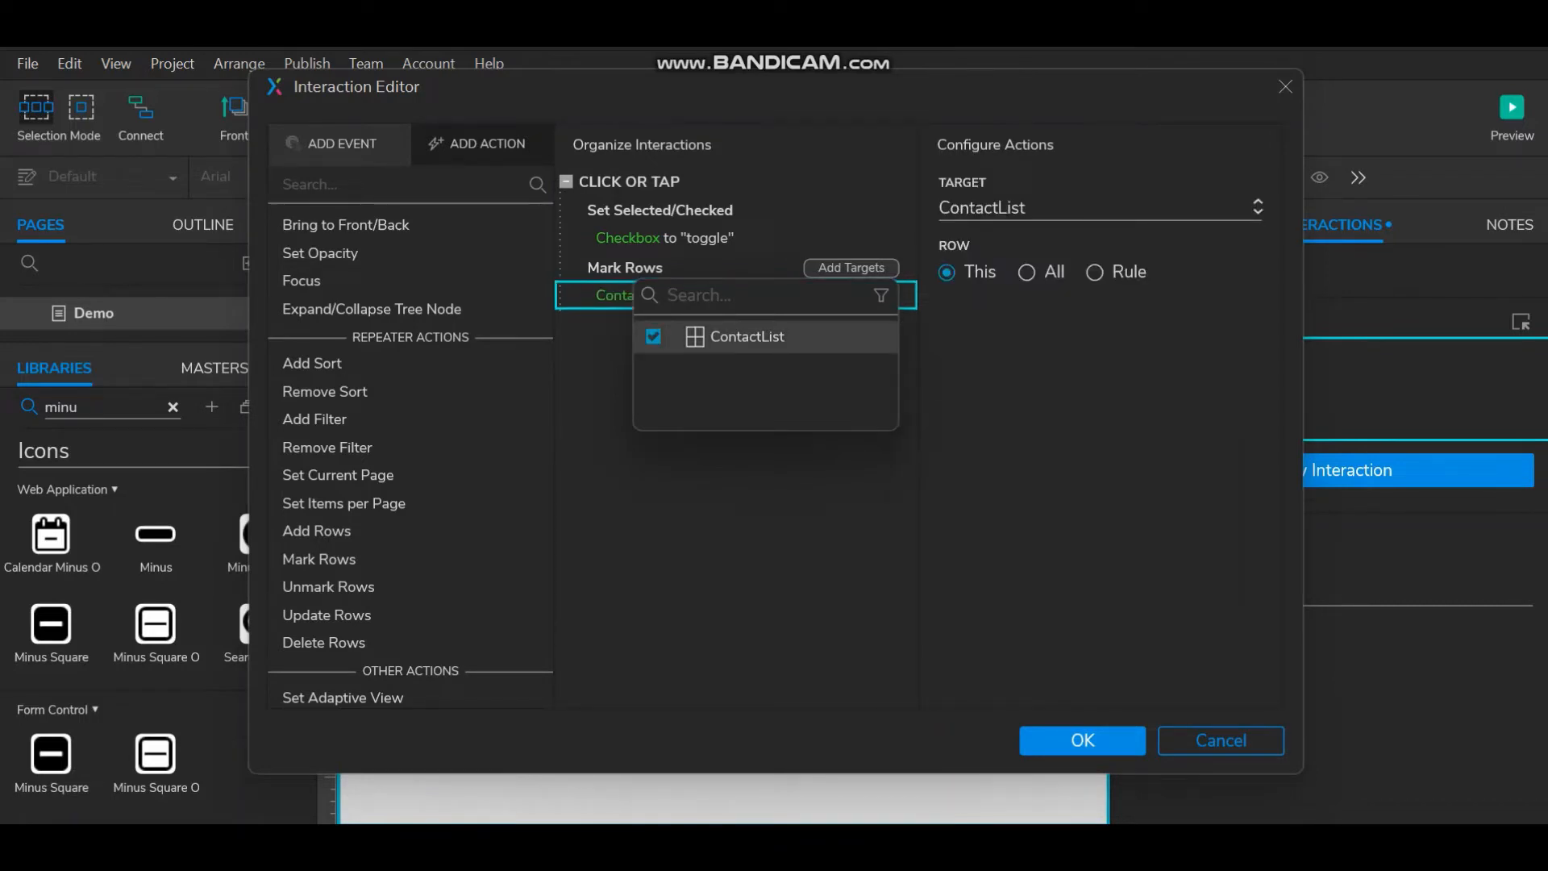
key(Escape)
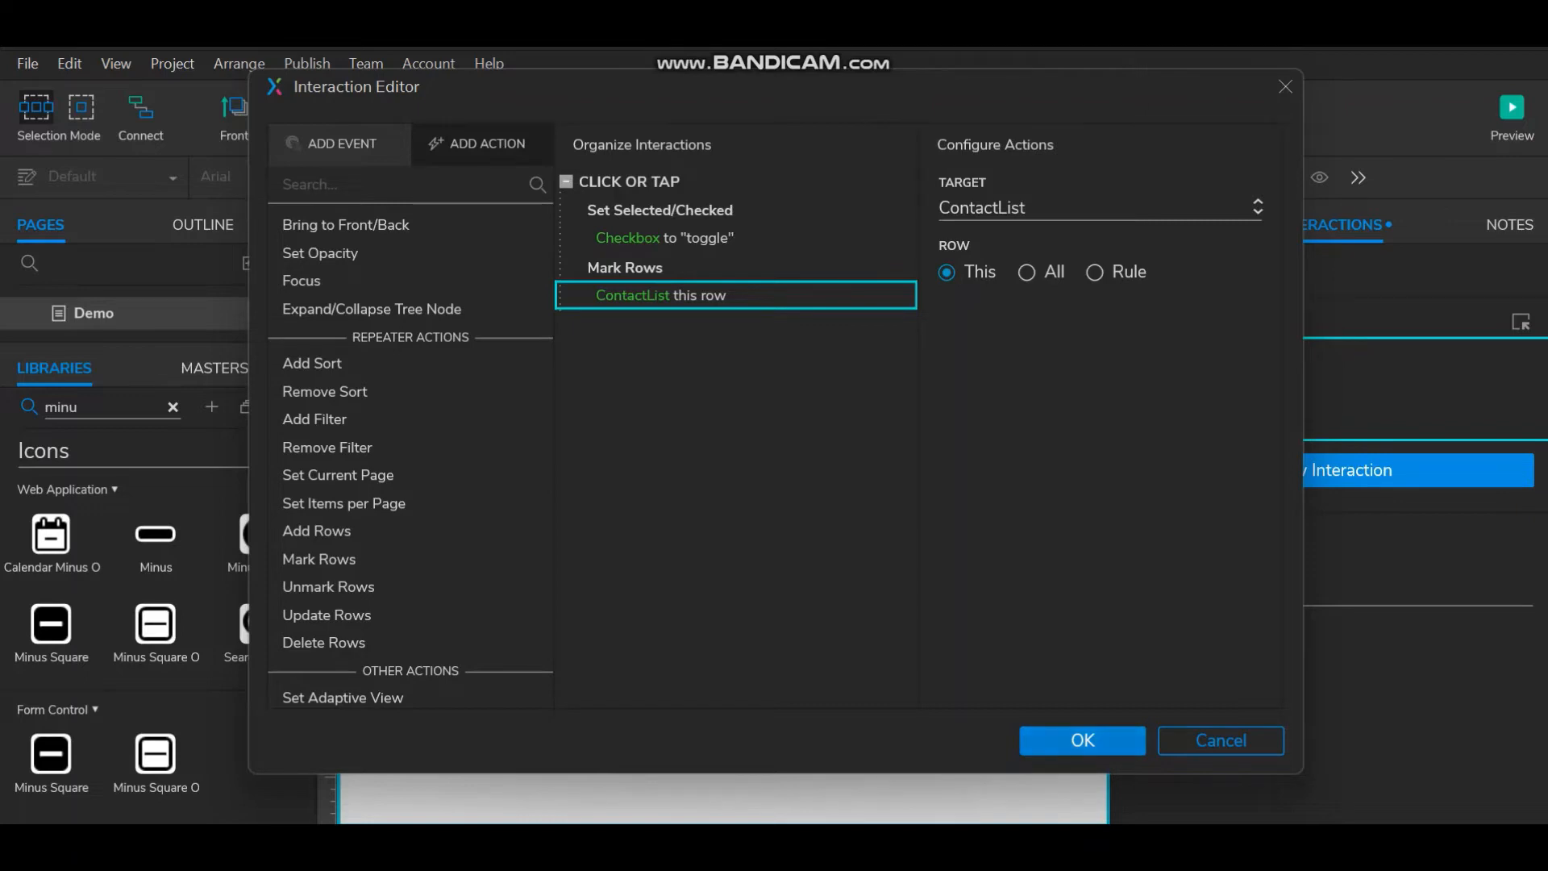
click(1082, 740)
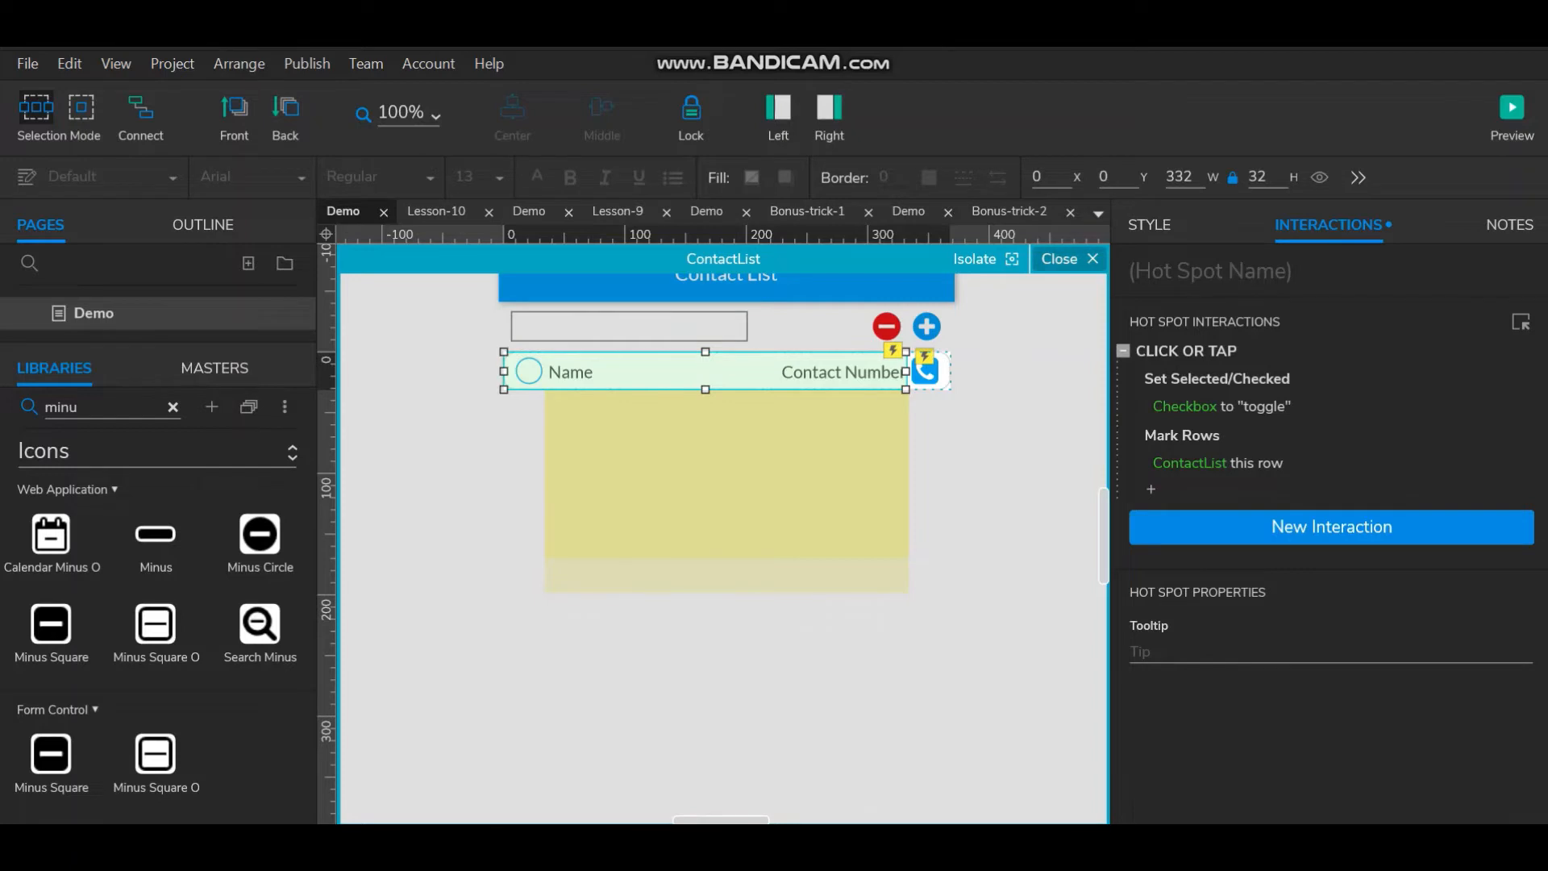
click(1069, 258)
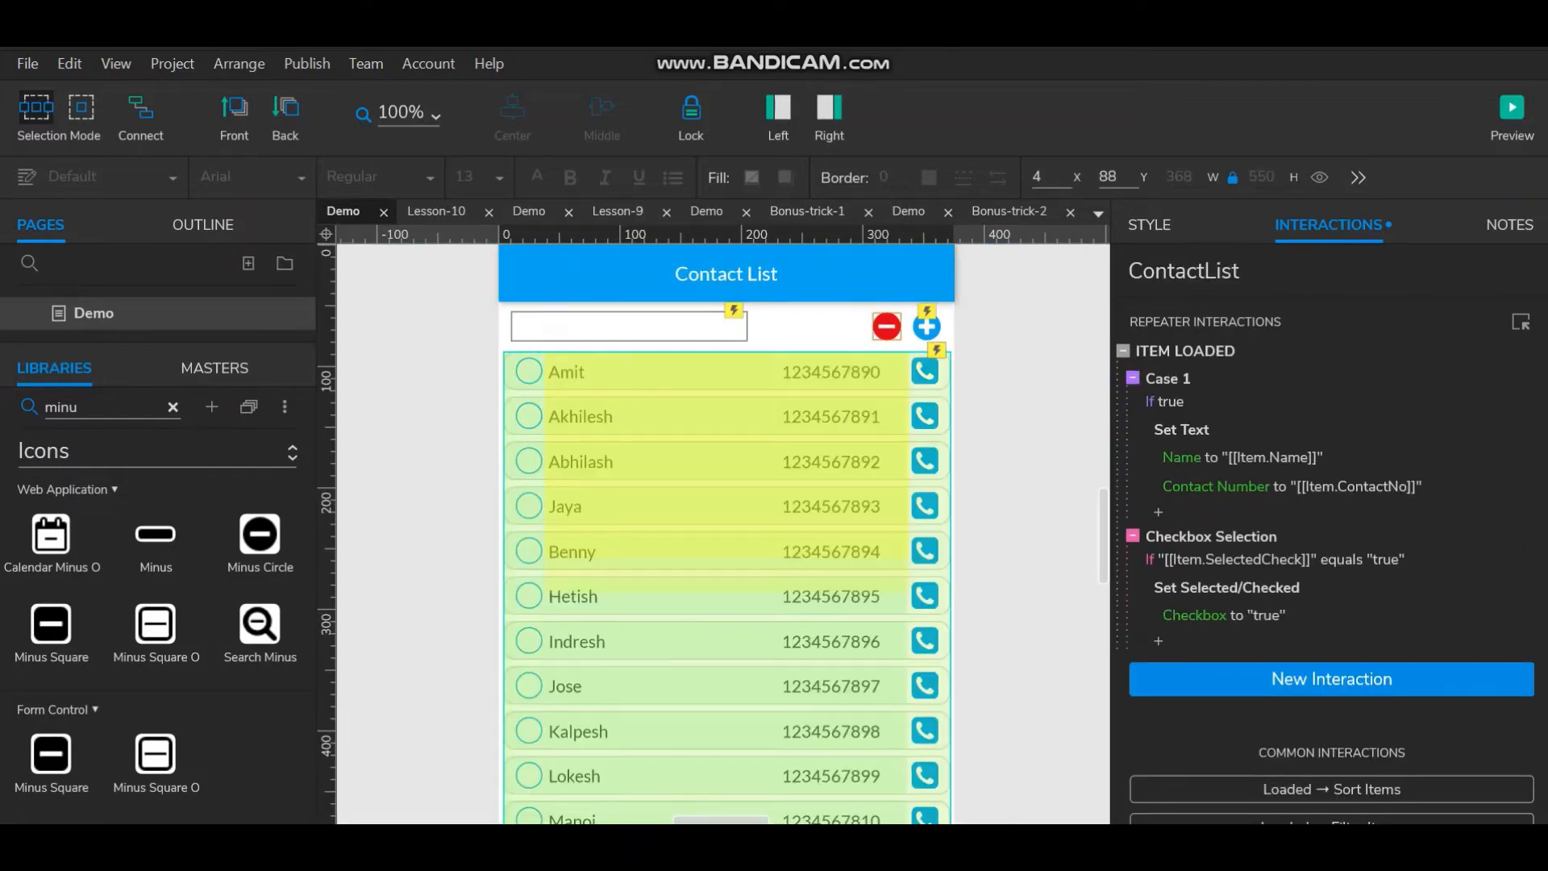
Step: Name the red minus icon remove_Icon
click(886, 325)
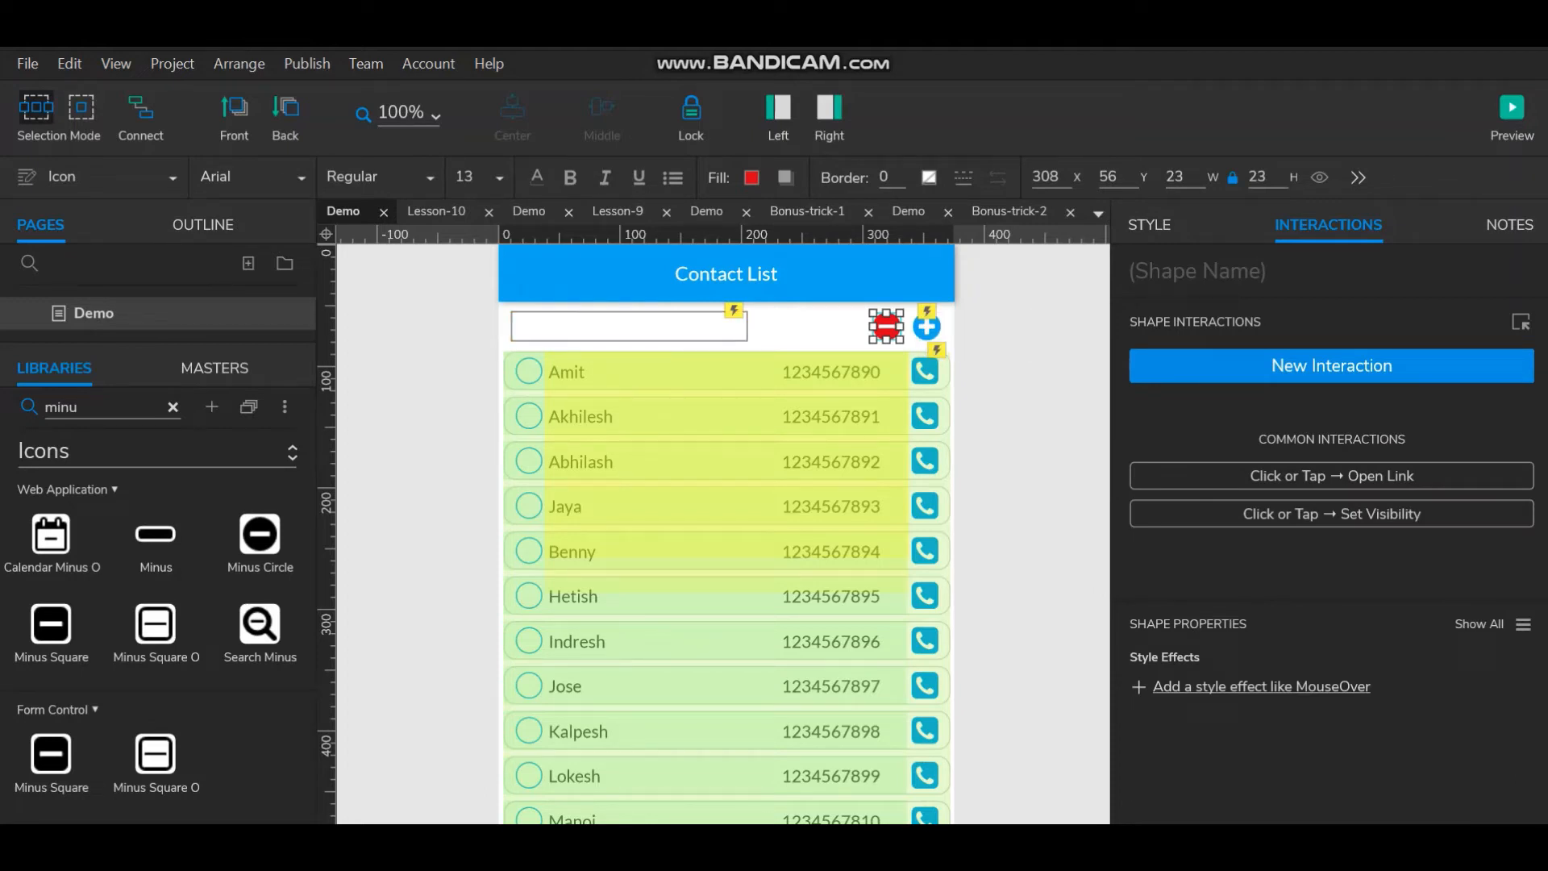
click(1196, 271)
text(rem)
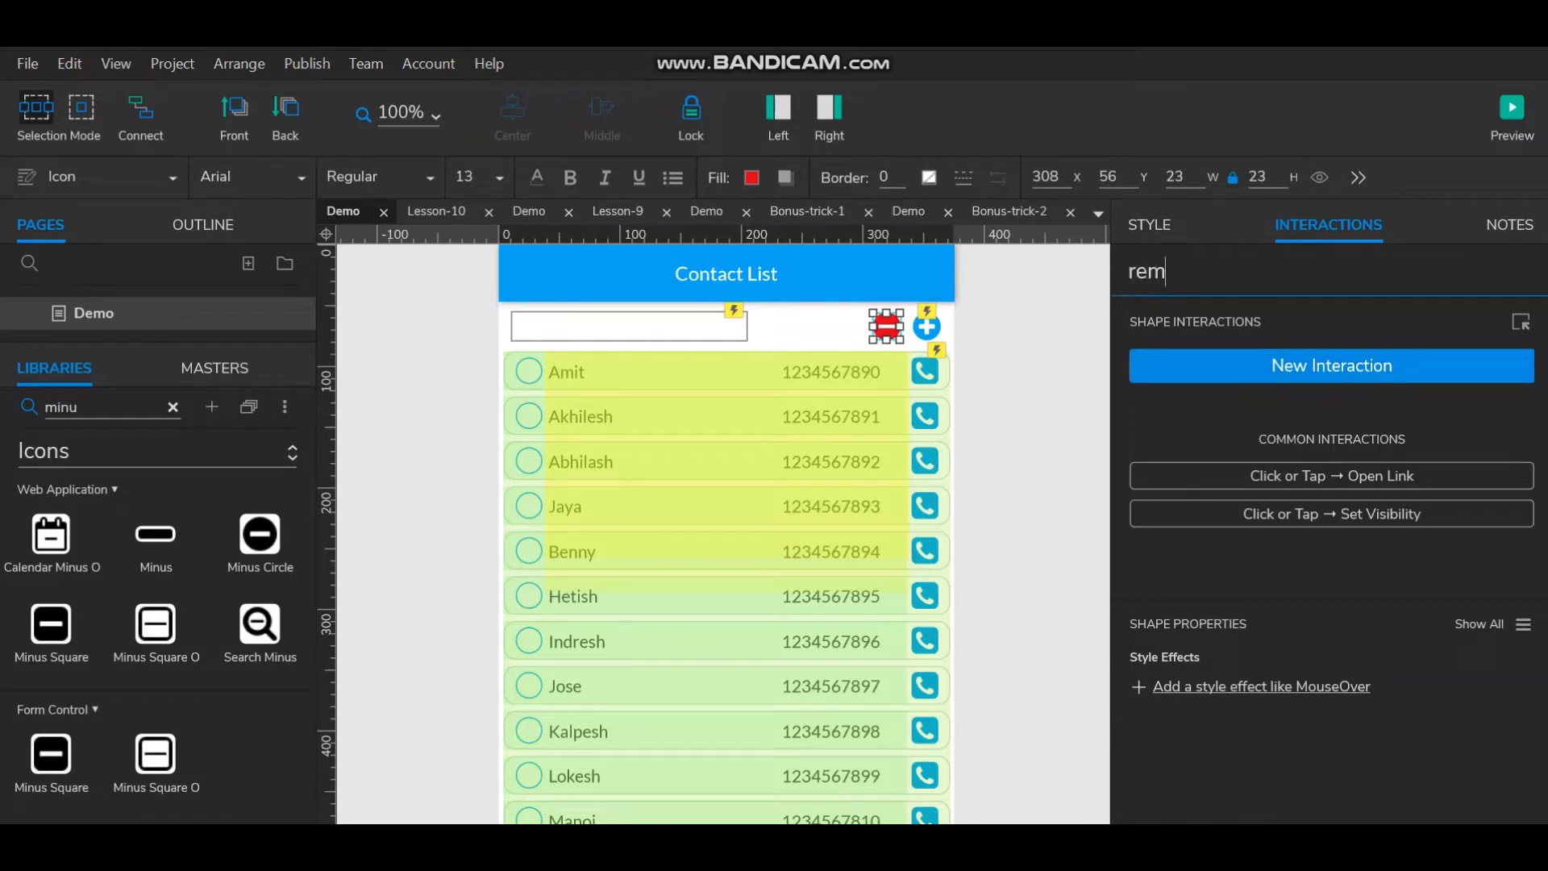
text(ove)
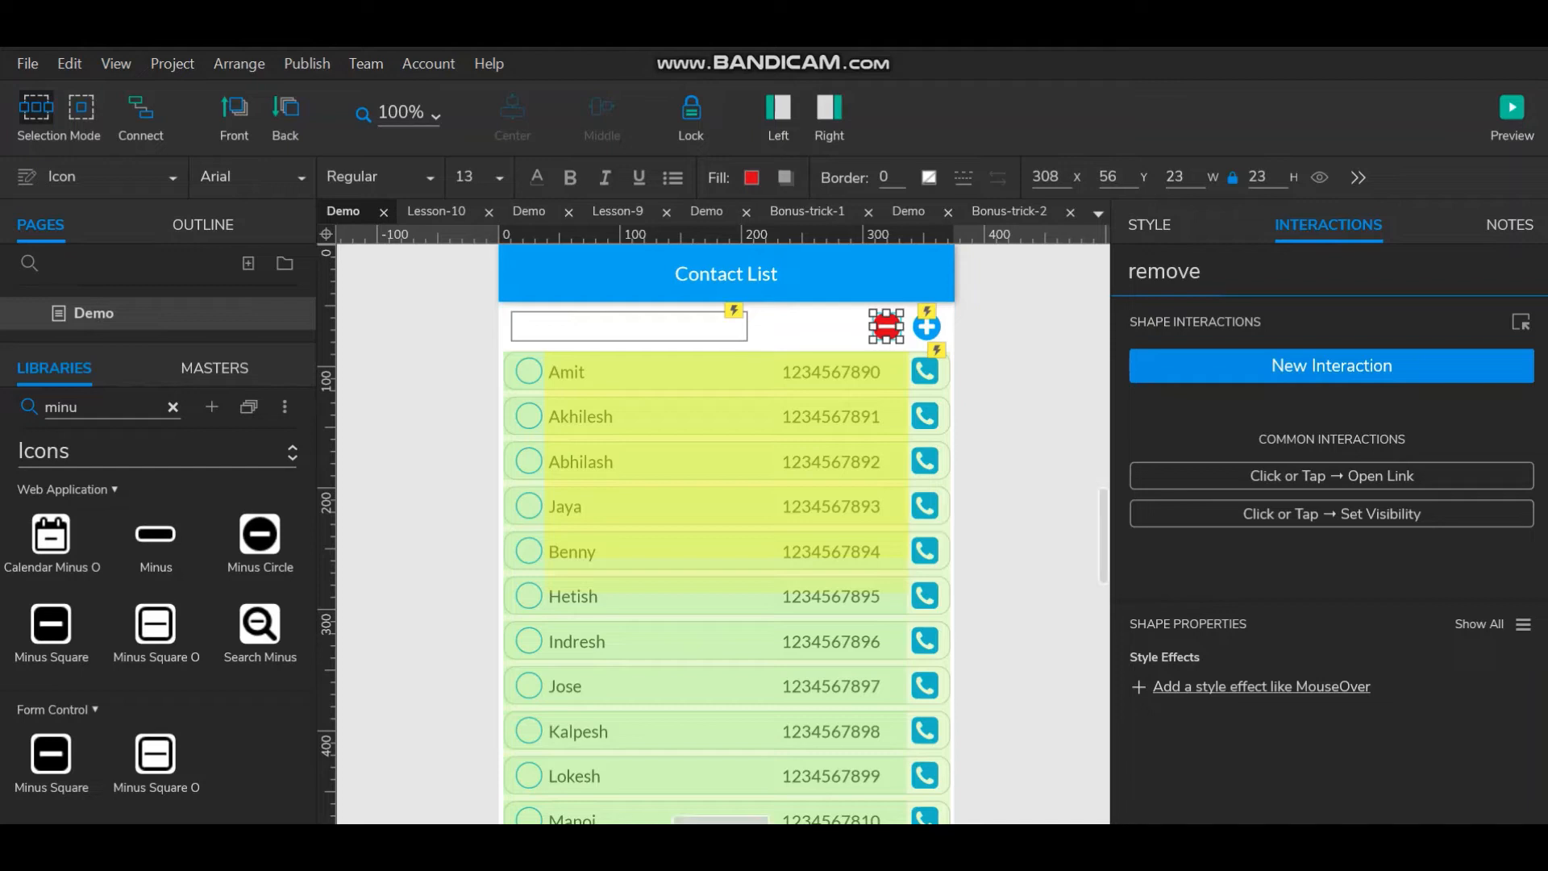
text(_Icon)
Step: Add a Click or Tap interaction to remove_Icon that deletes the marked rows of the ContactList repeater
click(1330, 365)
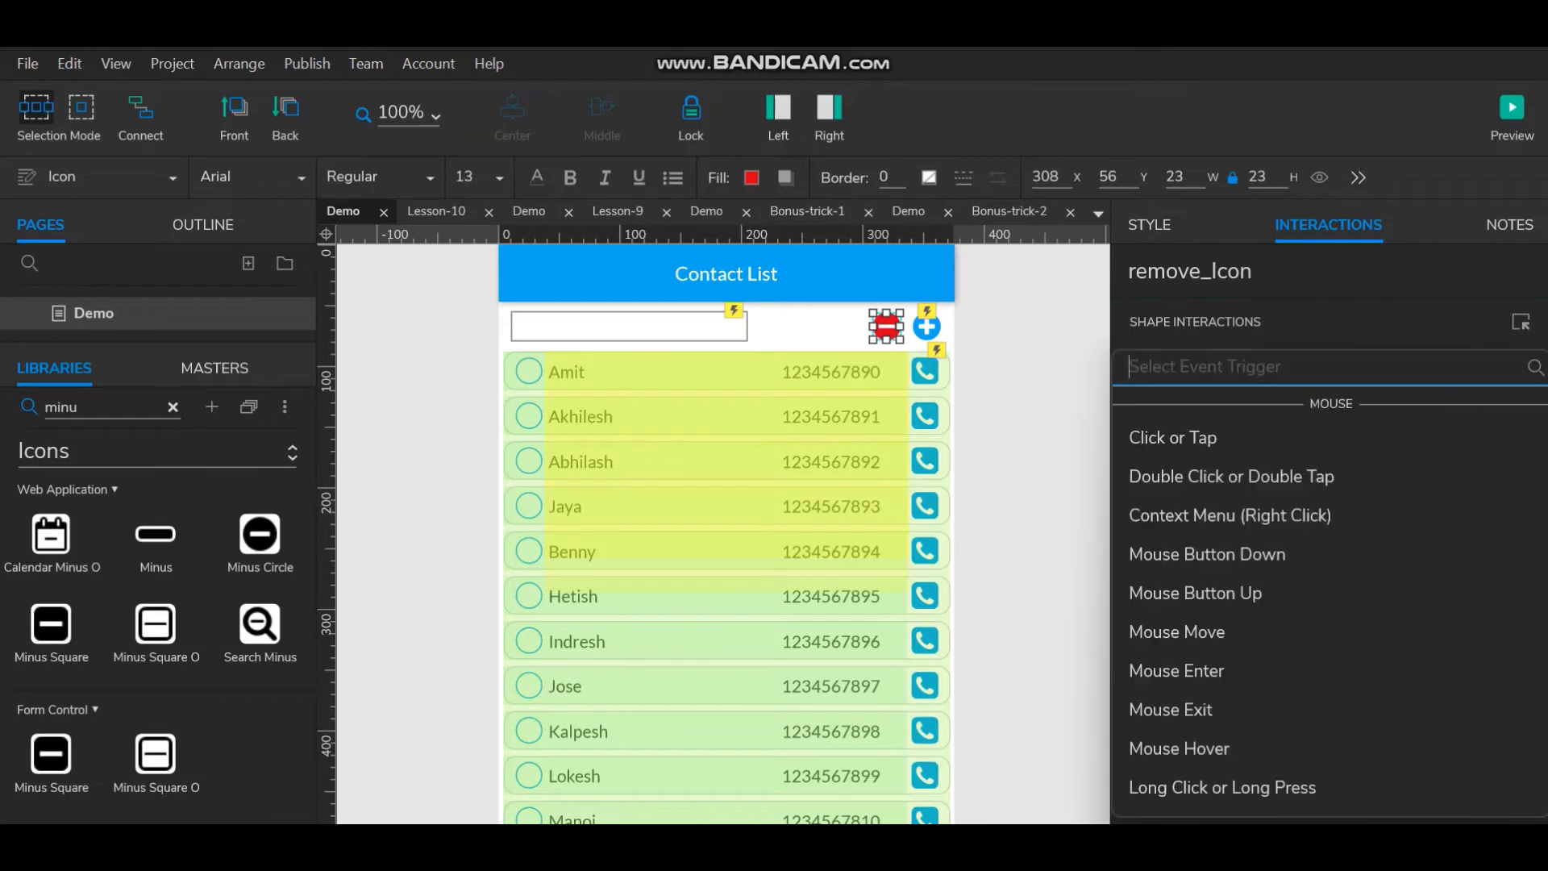
click(1172, 438)
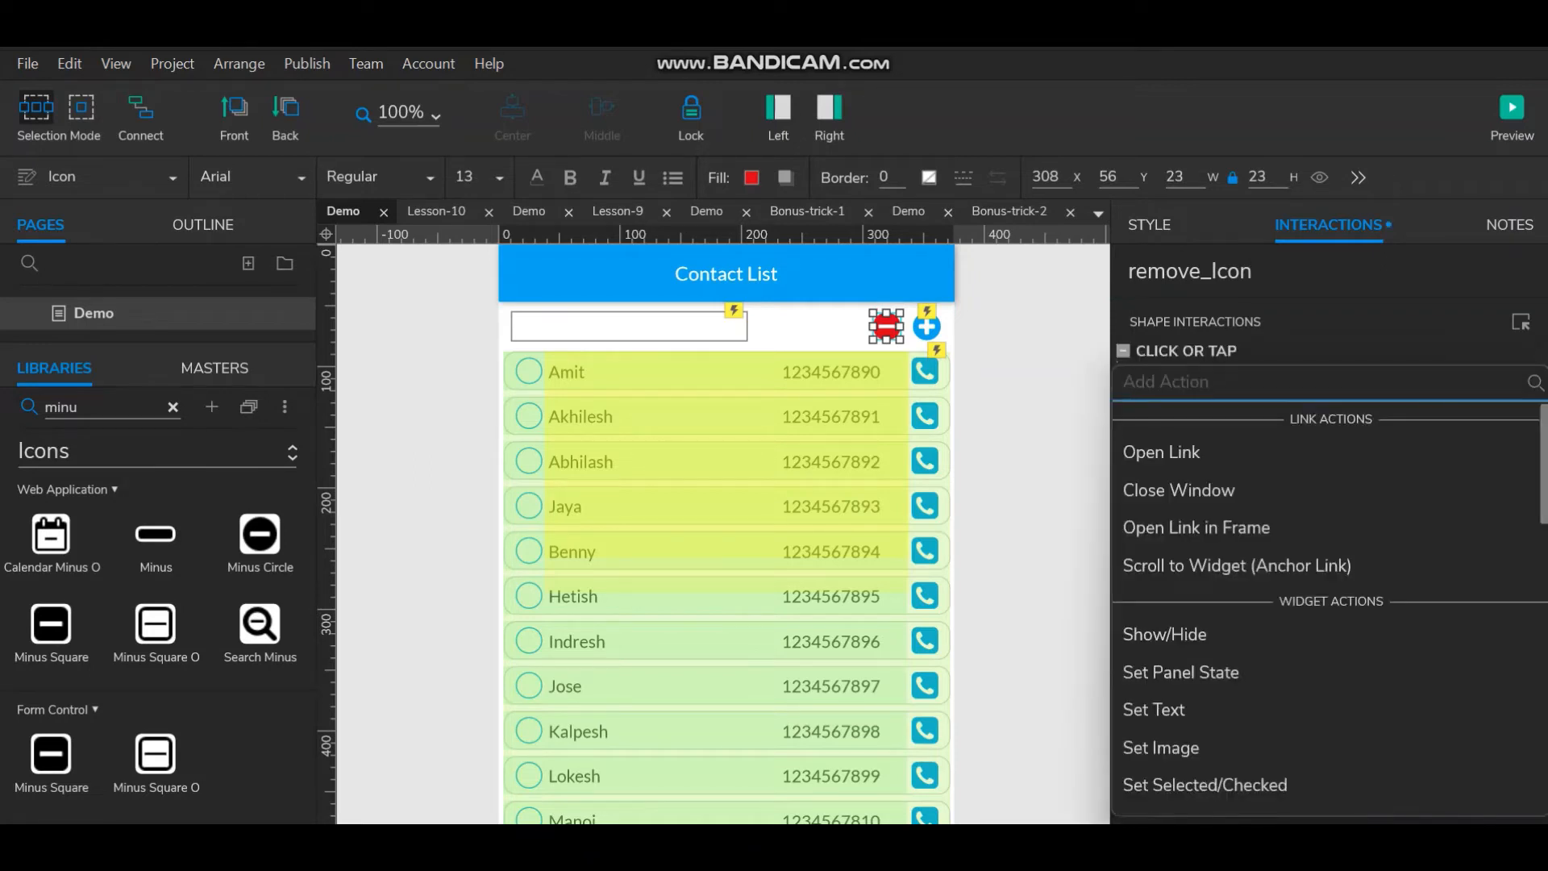
click(1520, 321)
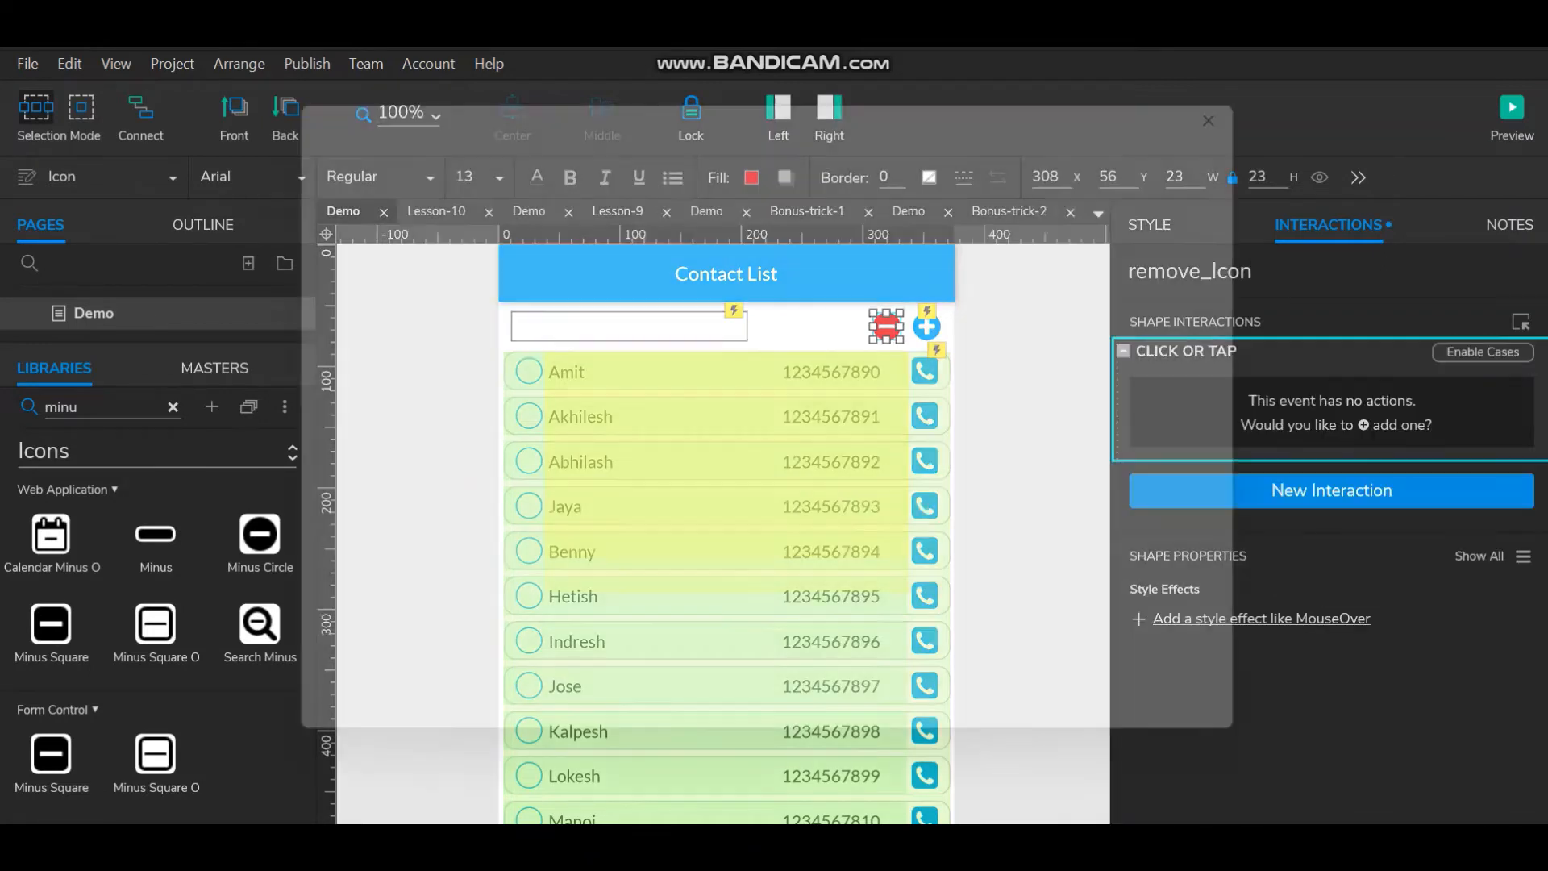
scroll(409, 557, down, 4)
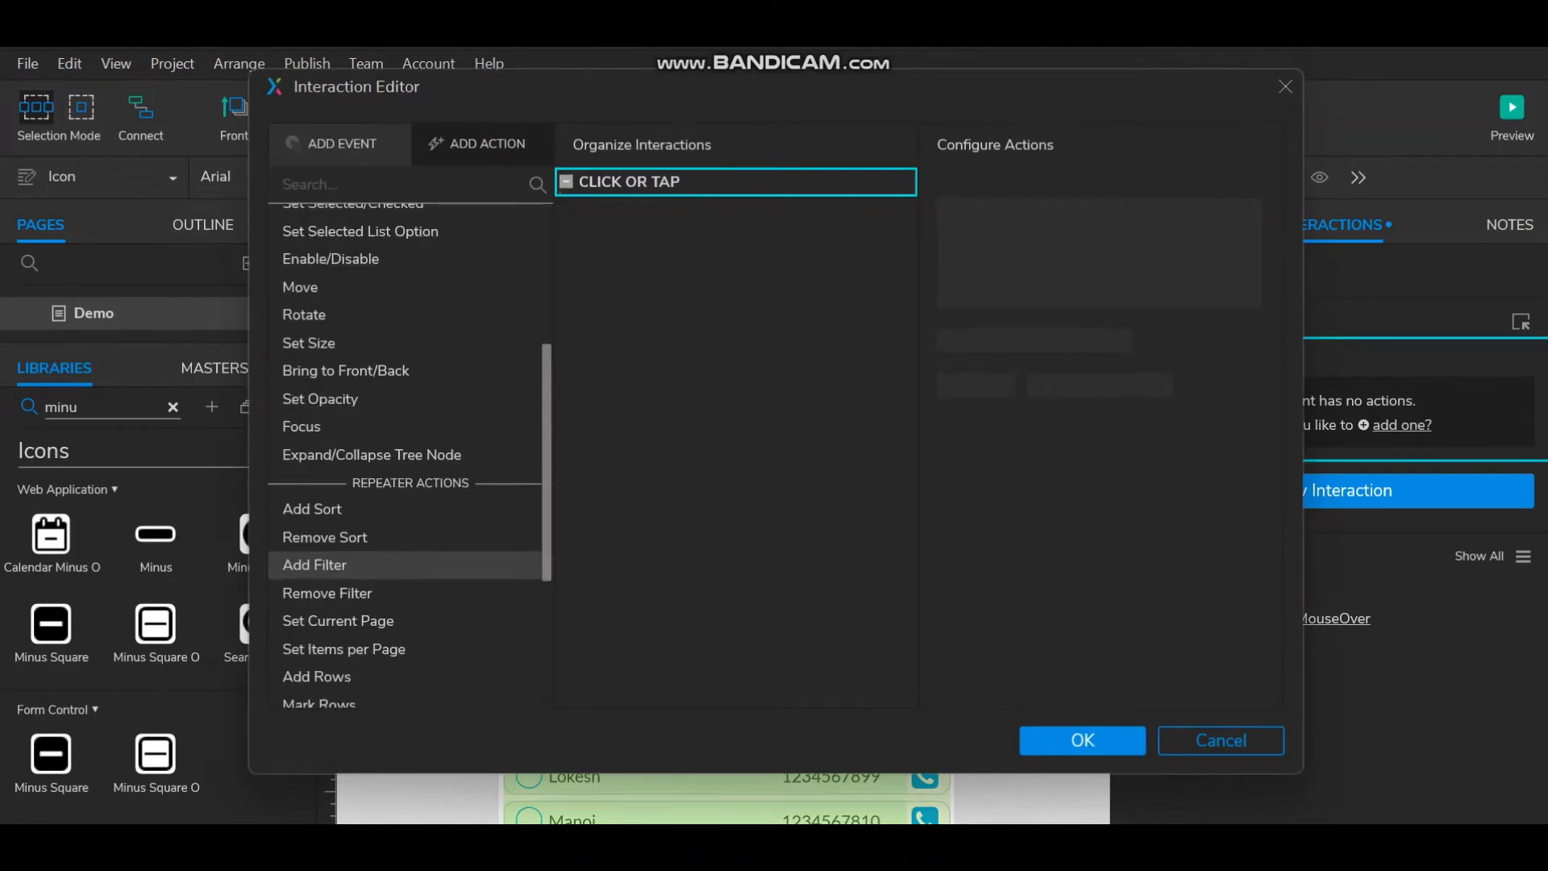
scroll(410, 565, down, 4)
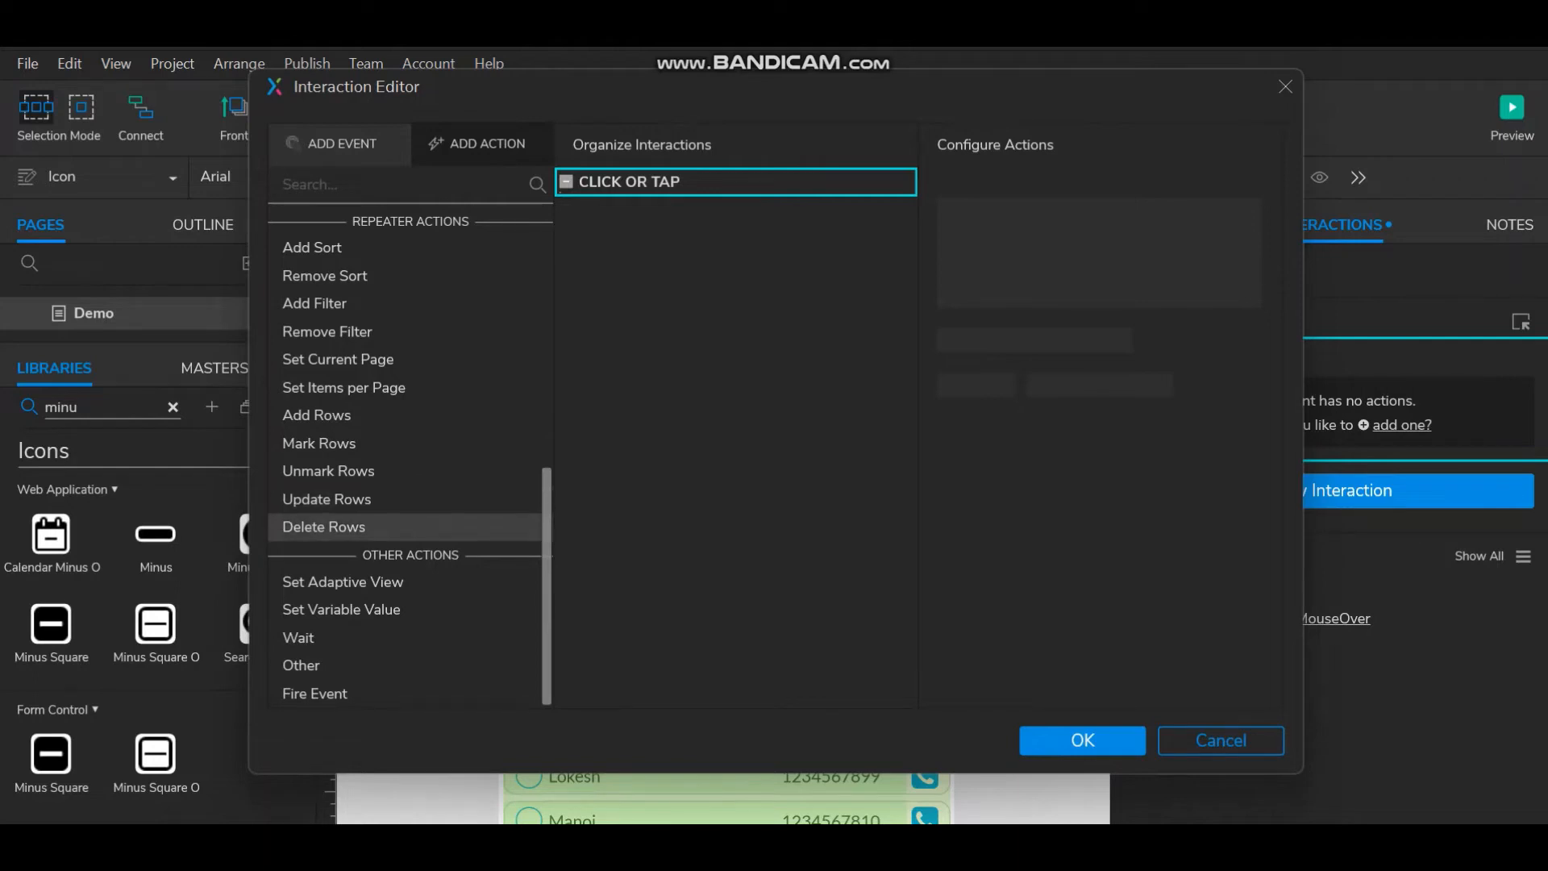
click(323, 527)
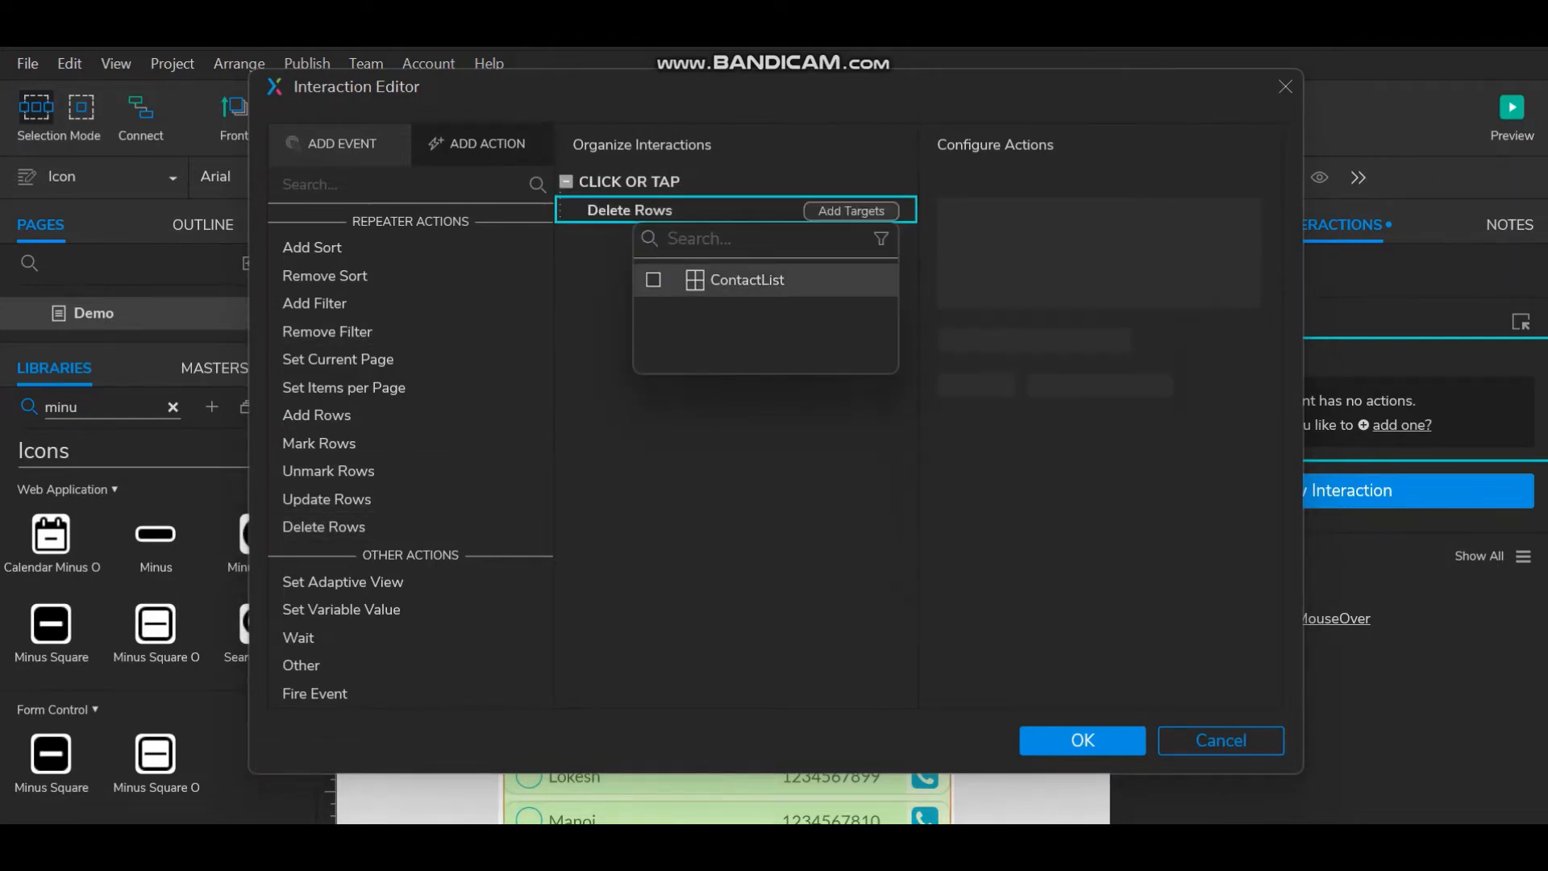
click(654, 280)
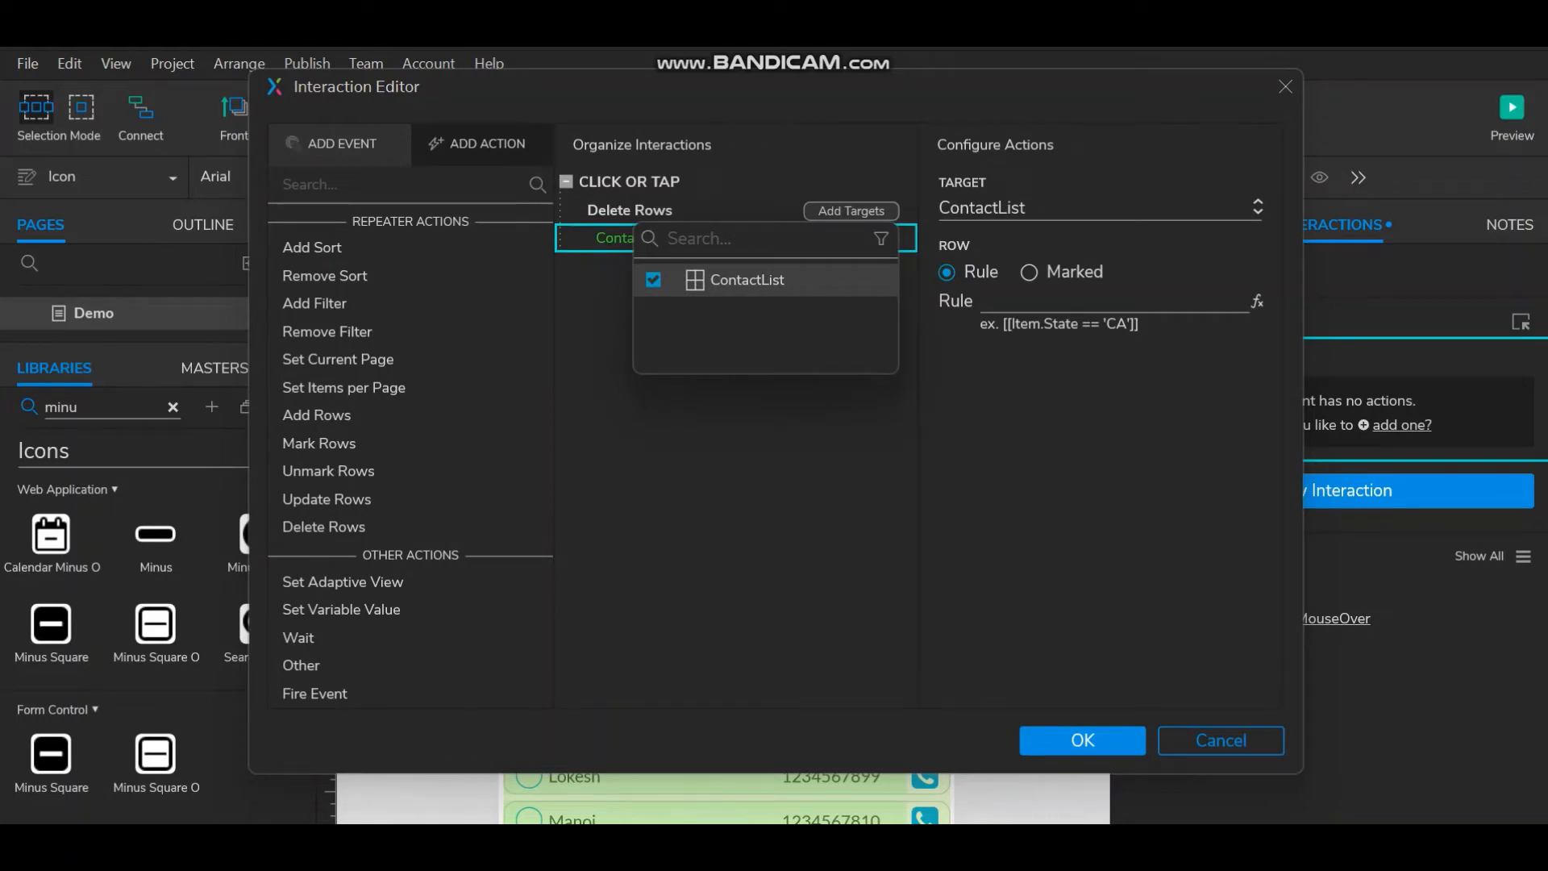
click(1029, 272)
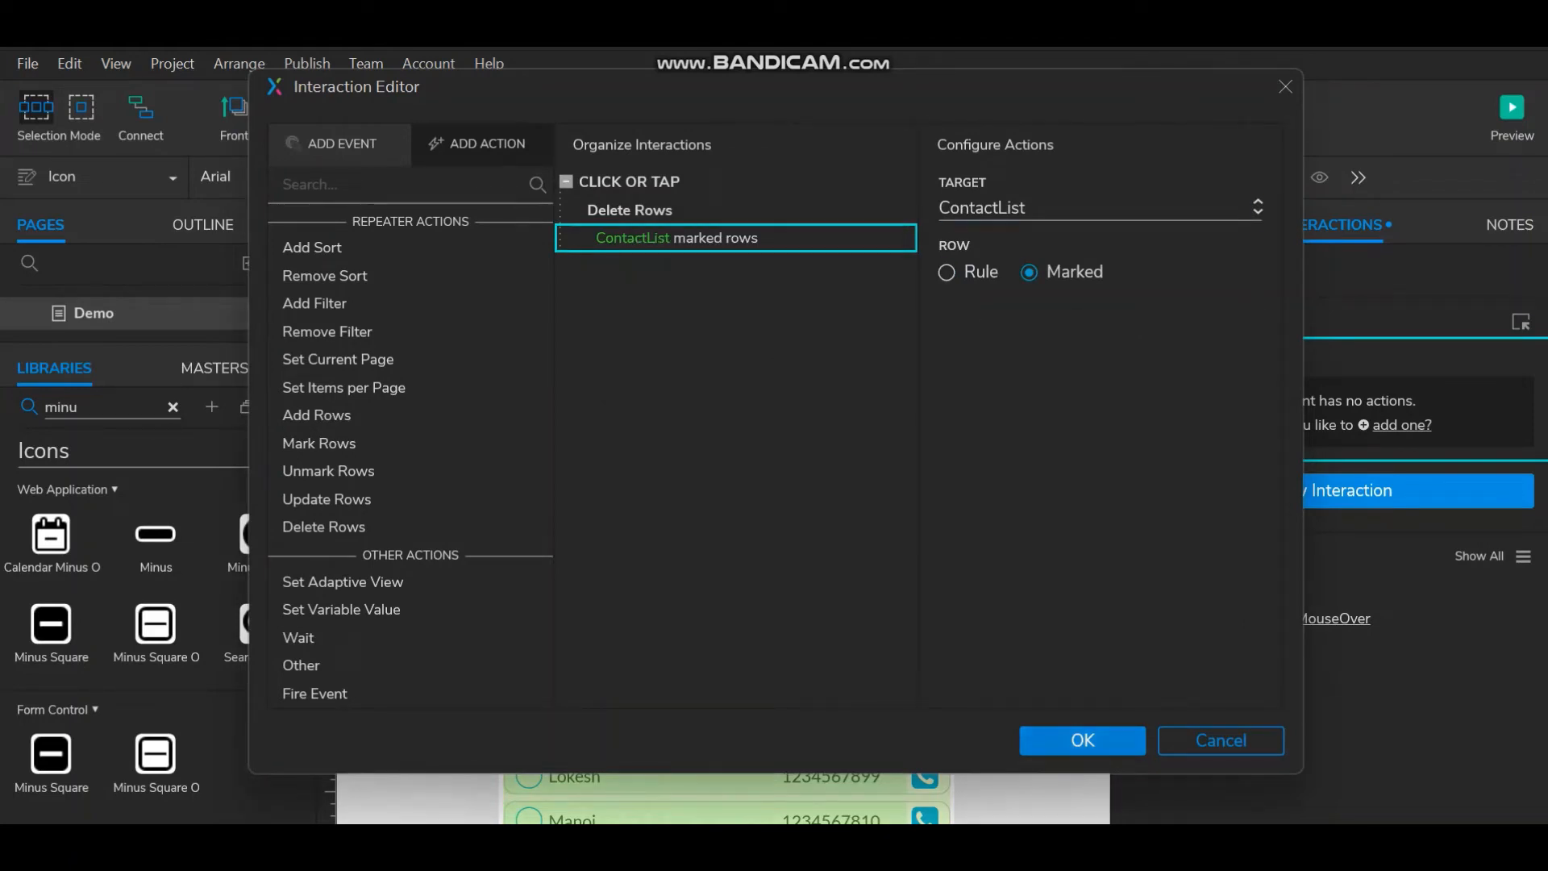
click(1083, 740)
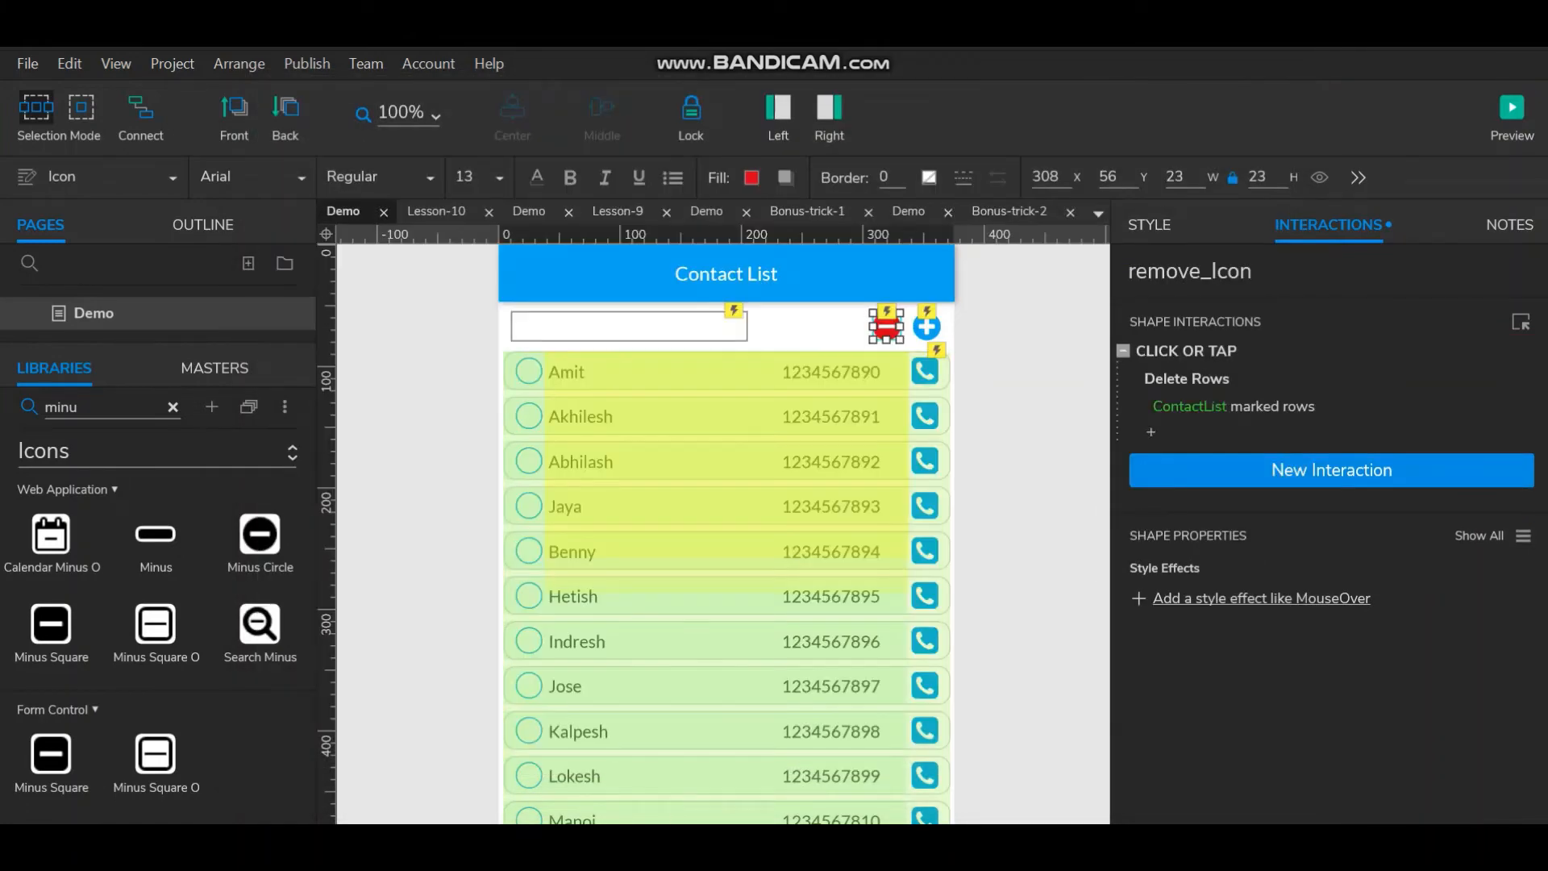
Step: Preview the prototype and test deleting the first three contacts together with the twelfth one
click(1512, 113)
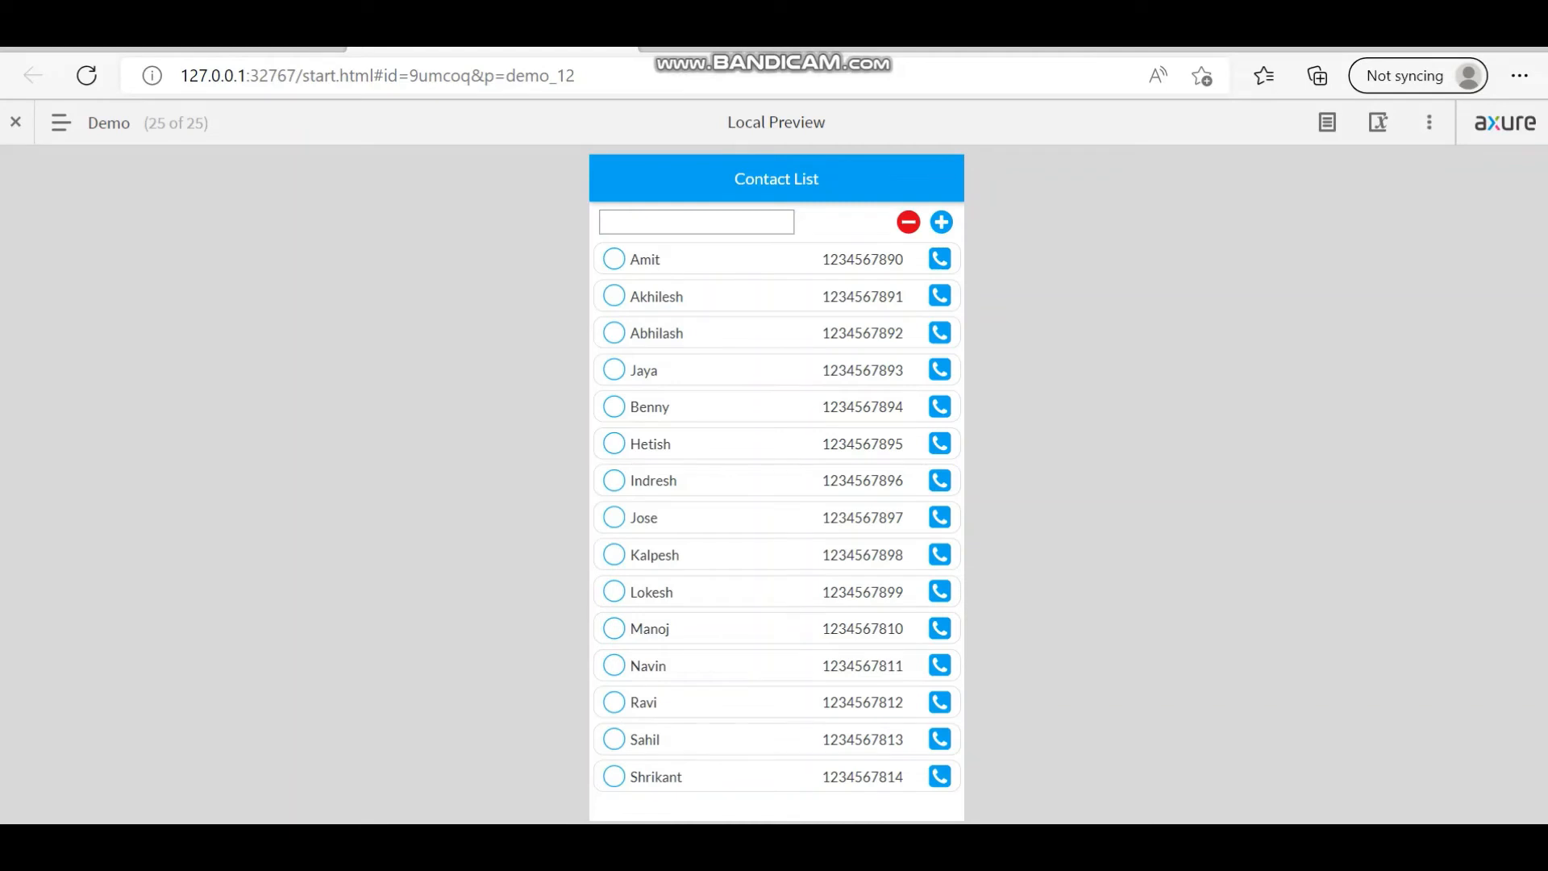
click(614, 332)
click(614, 295)
click(614, 259)
click(614, 296)
click(613, 258)
click(613, 332)
click(613, 665)
click(908, 222)
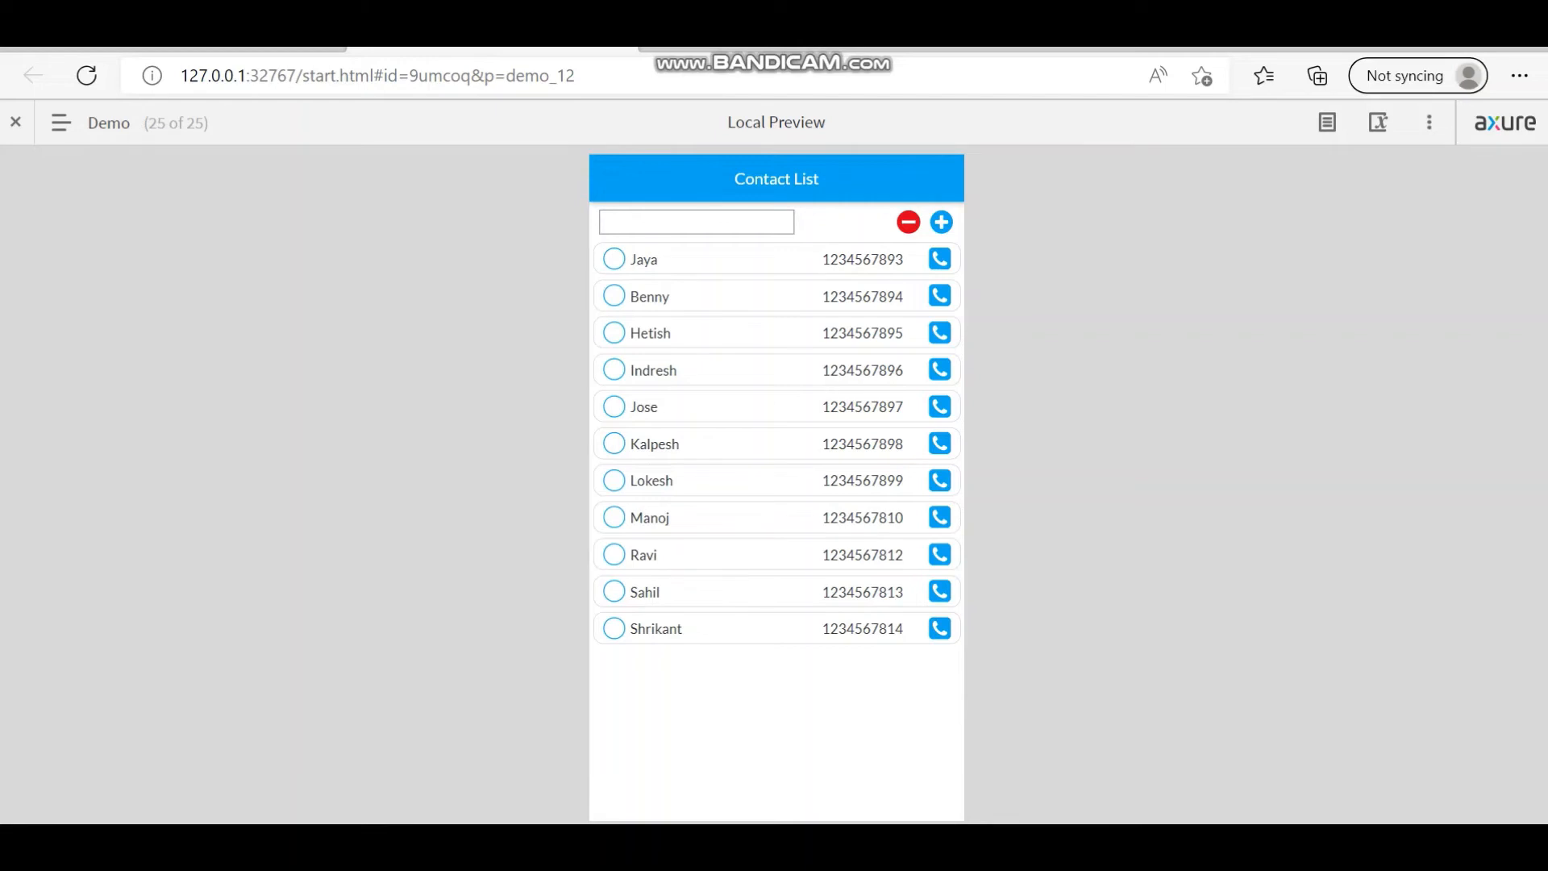
Step: Test deleting the sixth remaining contact, select the eighth one, and switch back to Axure RP
click(614, 444)
click(907, 222)
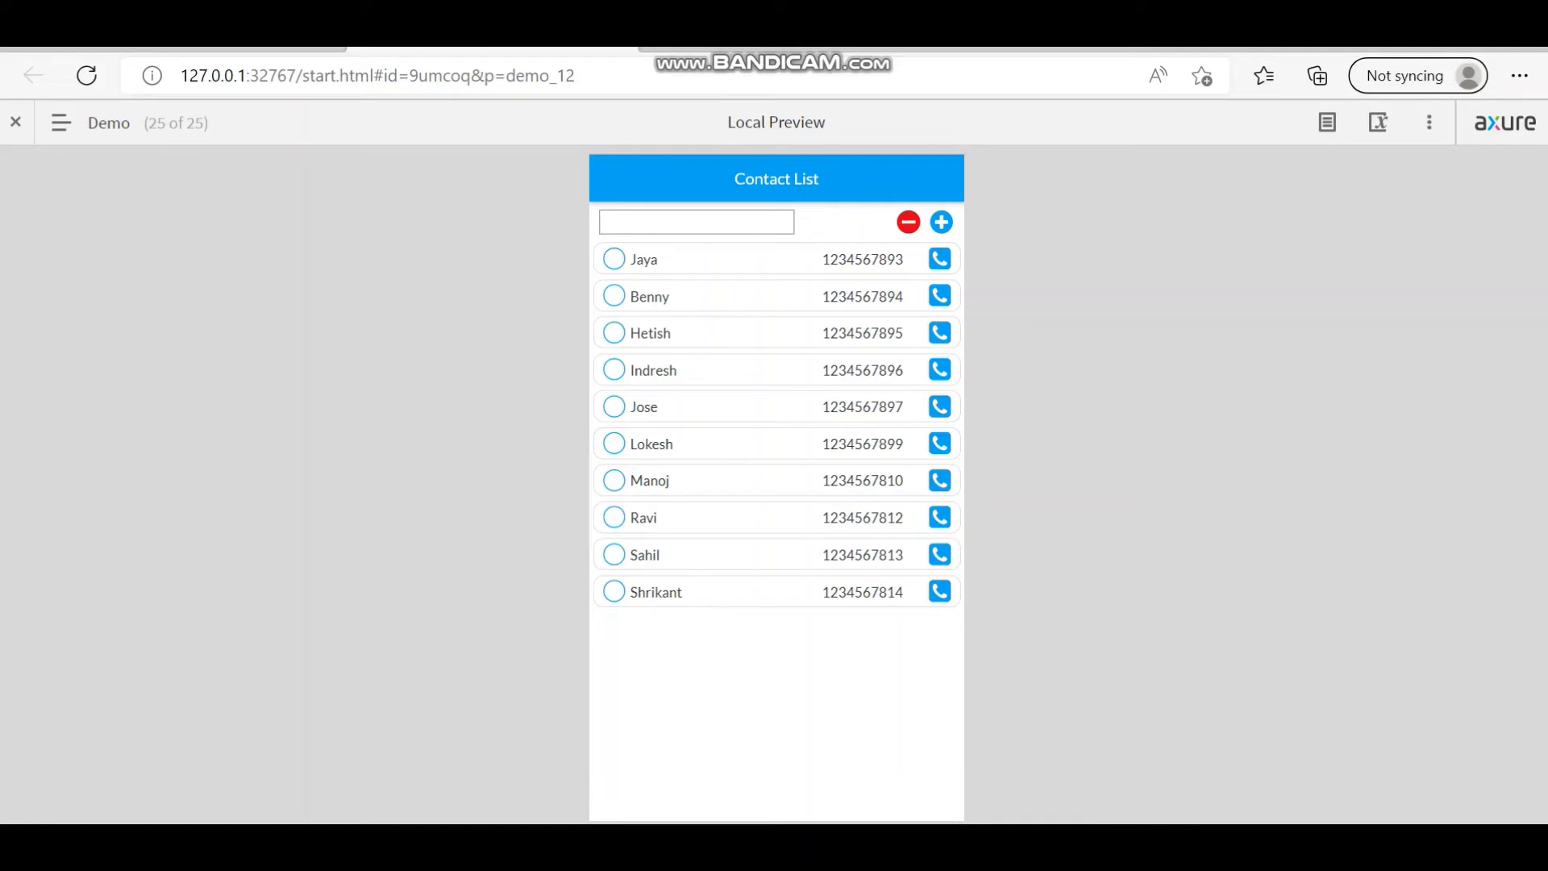
click(614, 517)
key(alt+Tab)
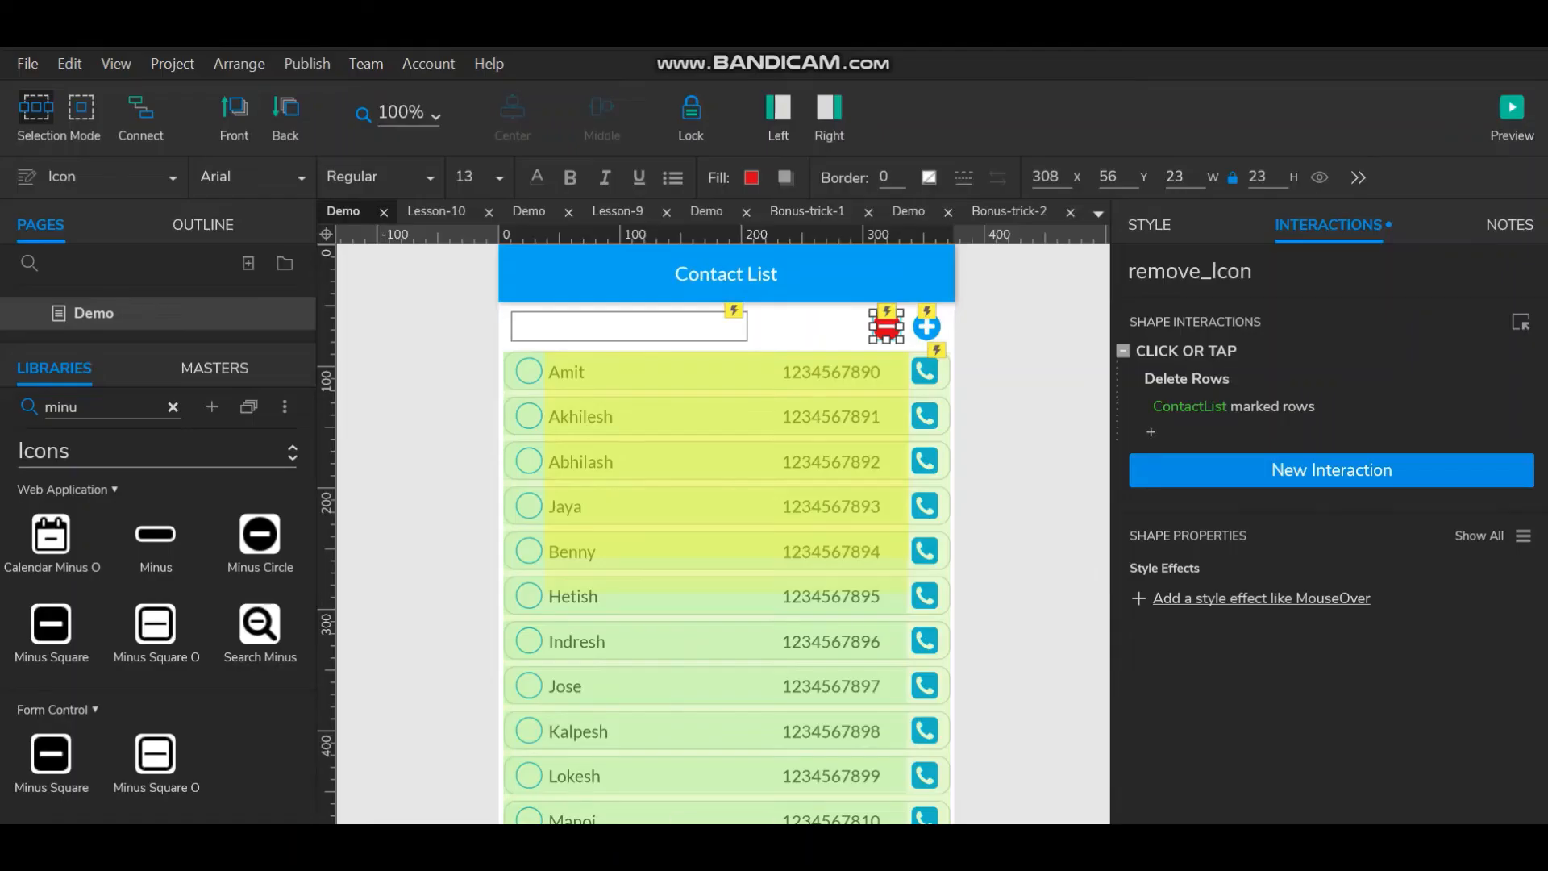
Step: Review the ContactList repeater's rows and interactions and the red minus icon's Delete Rows action
click(726, 484)
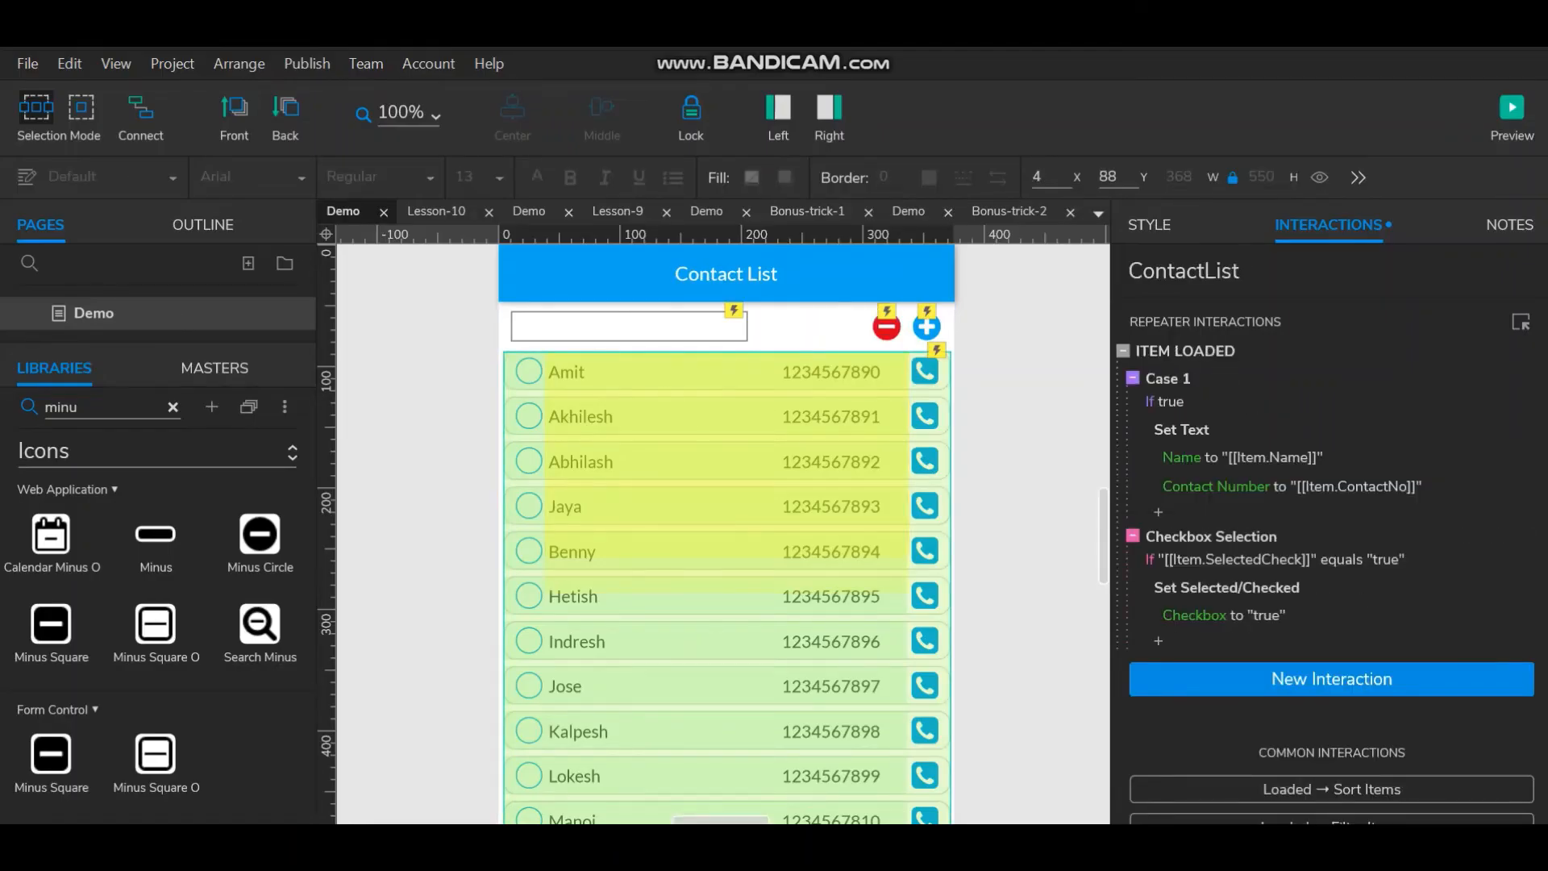
scroll(725, 532, down, 3)
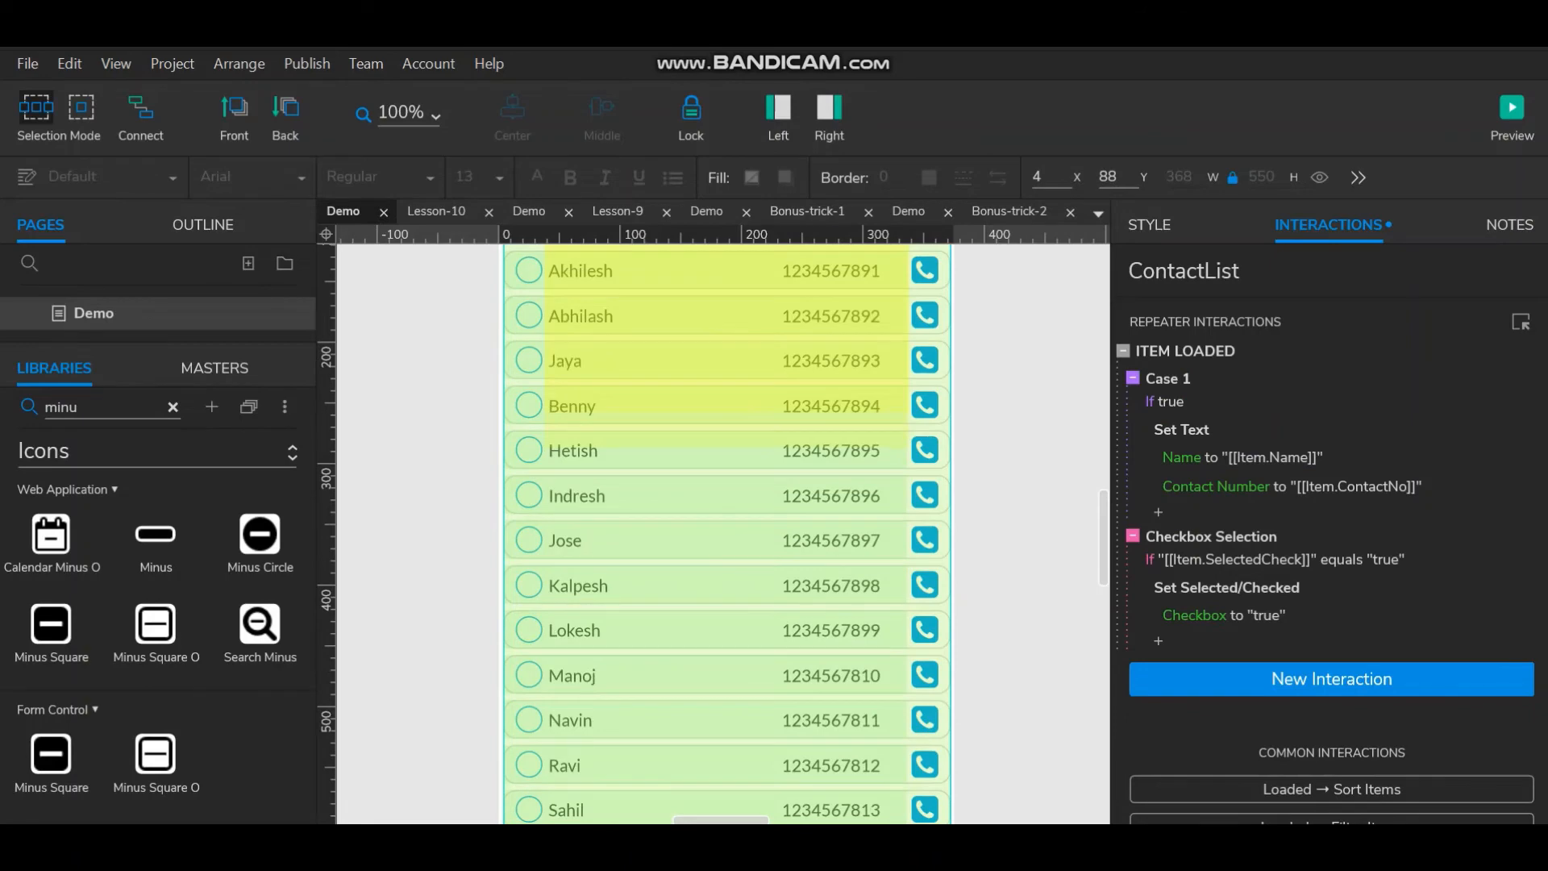
scroll(726, 532, down, 3)
scroll(726, 532, up, 6)
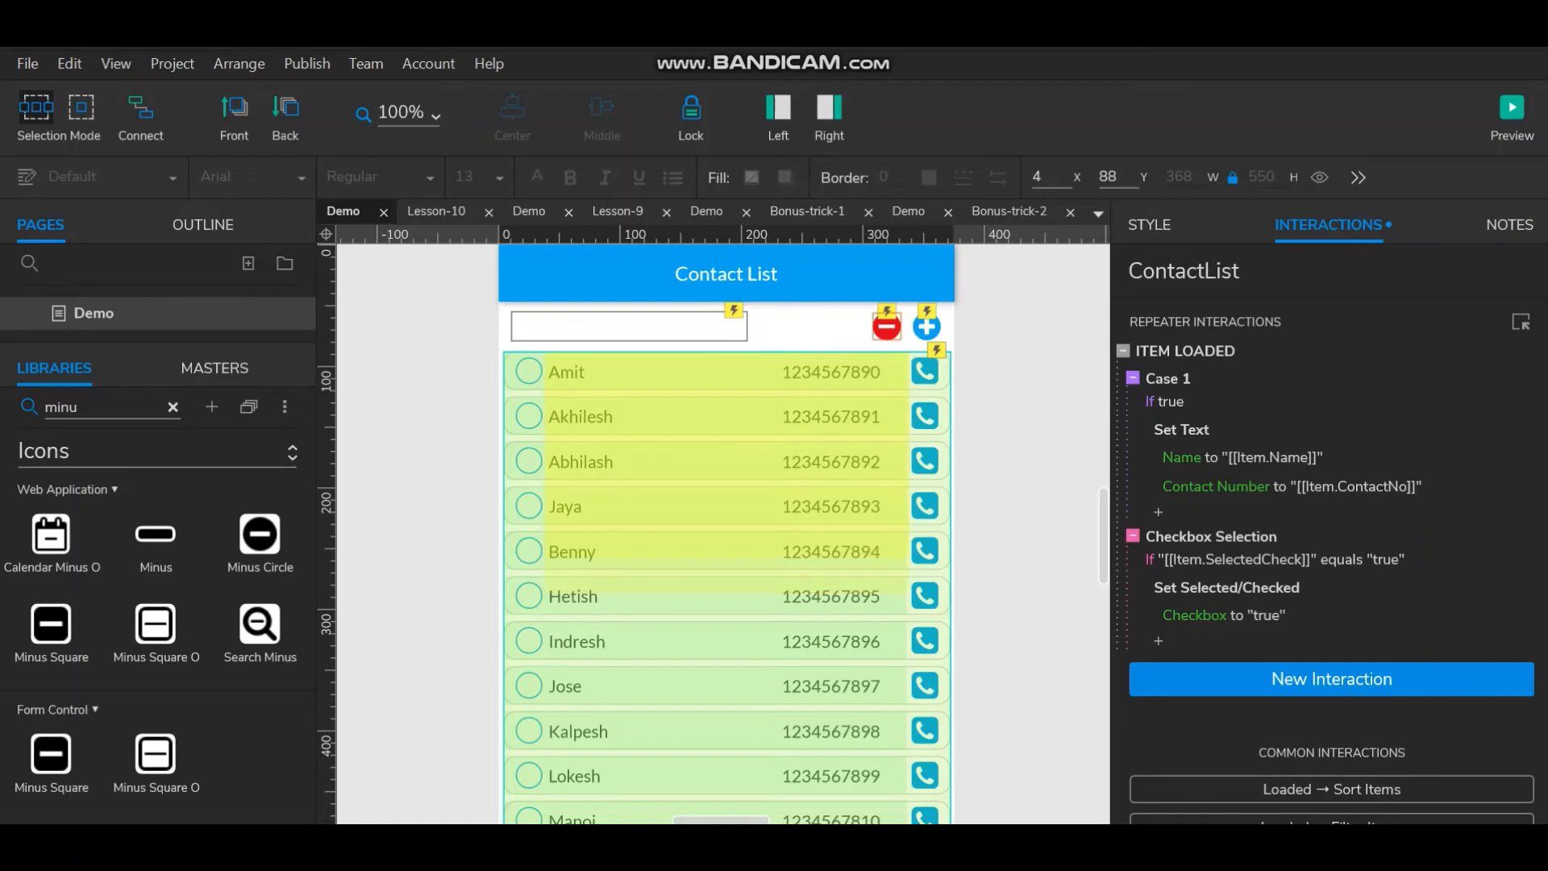
click(886, 327)
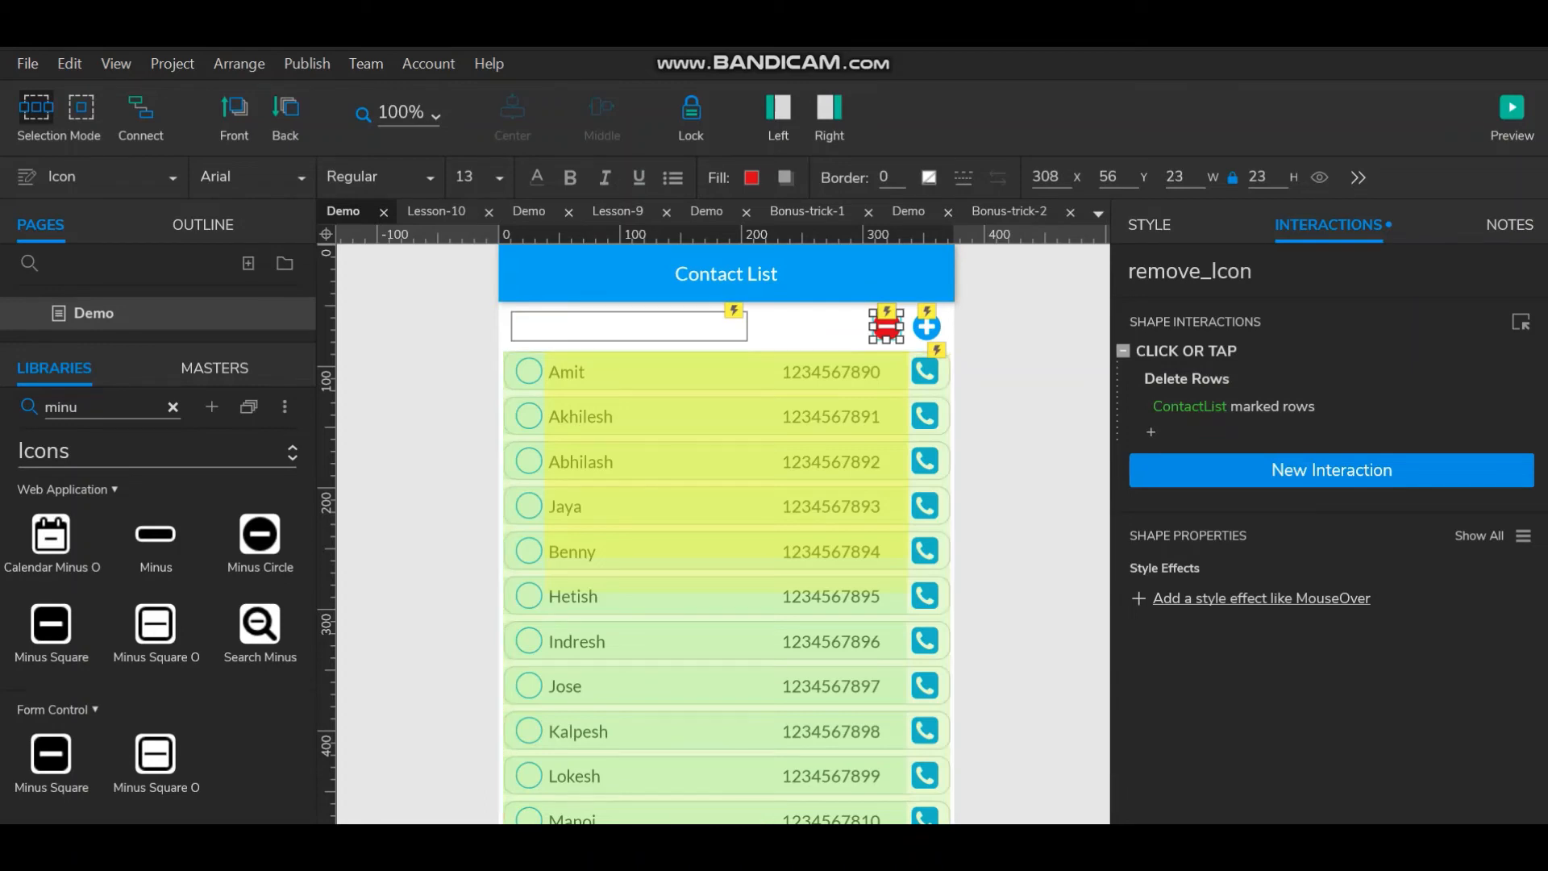
Step: Preview the page again, test deleting the fourth contact and the eleventh remaining one separately, and return to Axure RP
key(ctrl+period)
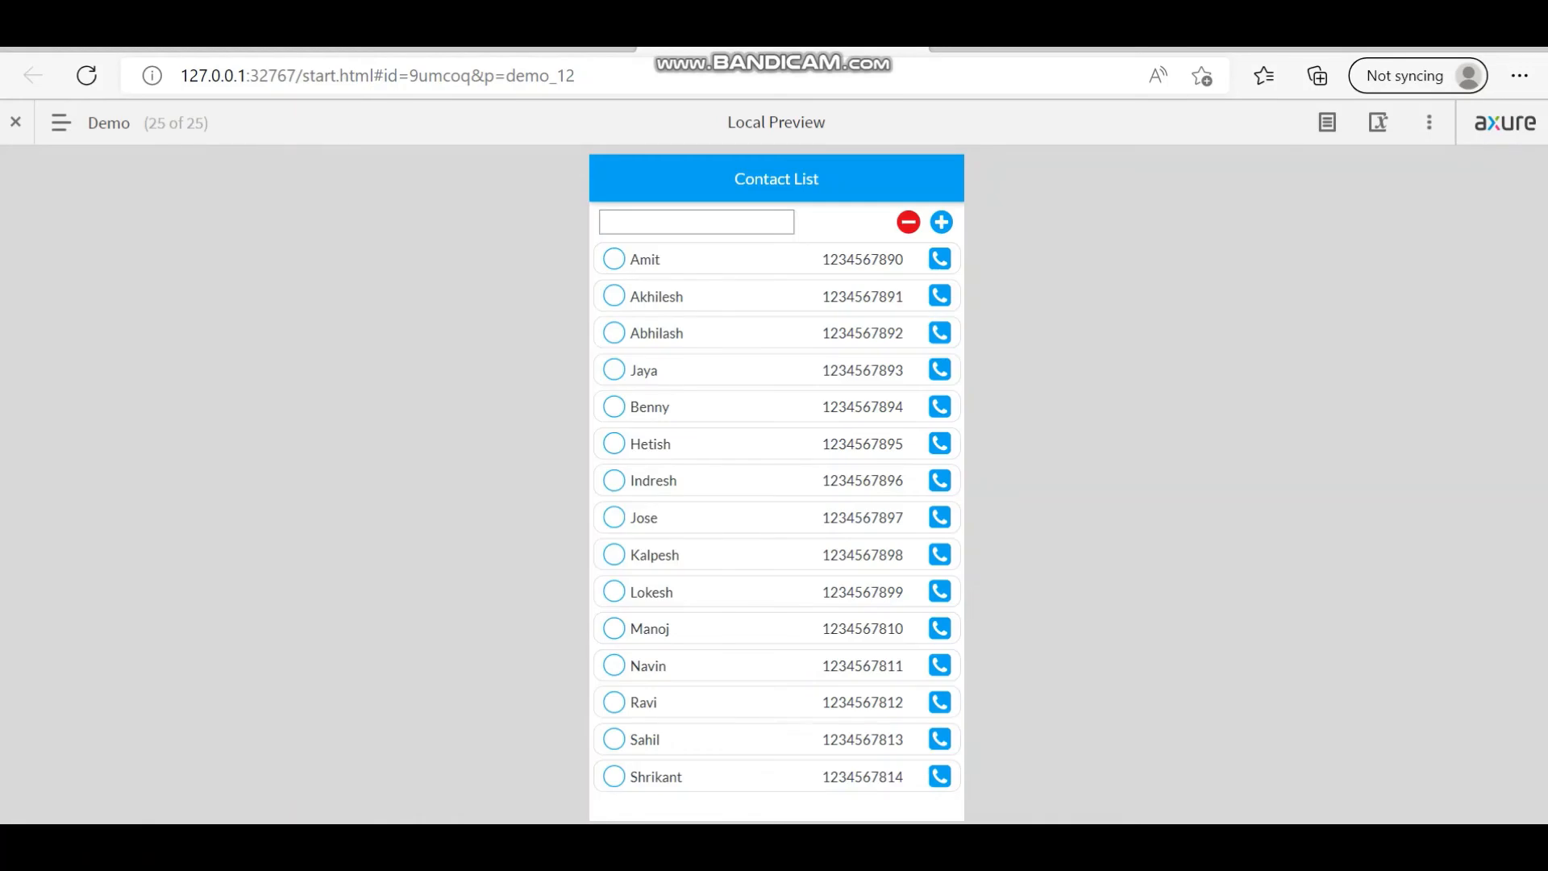
click(613, 369)
click(908, 222)
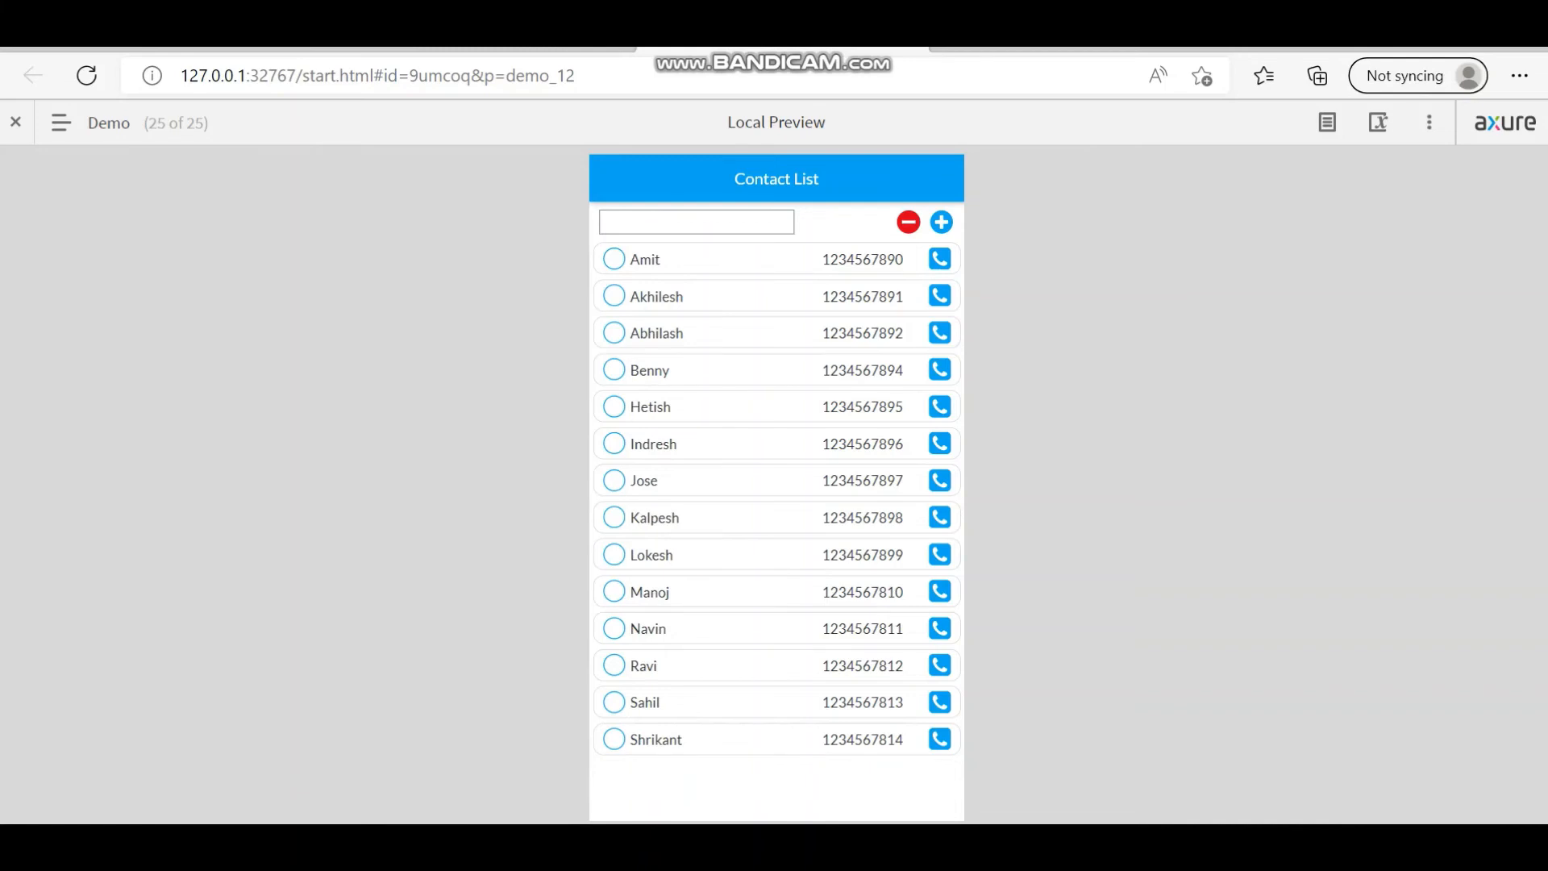
click(614, 628)
click(908, 222)
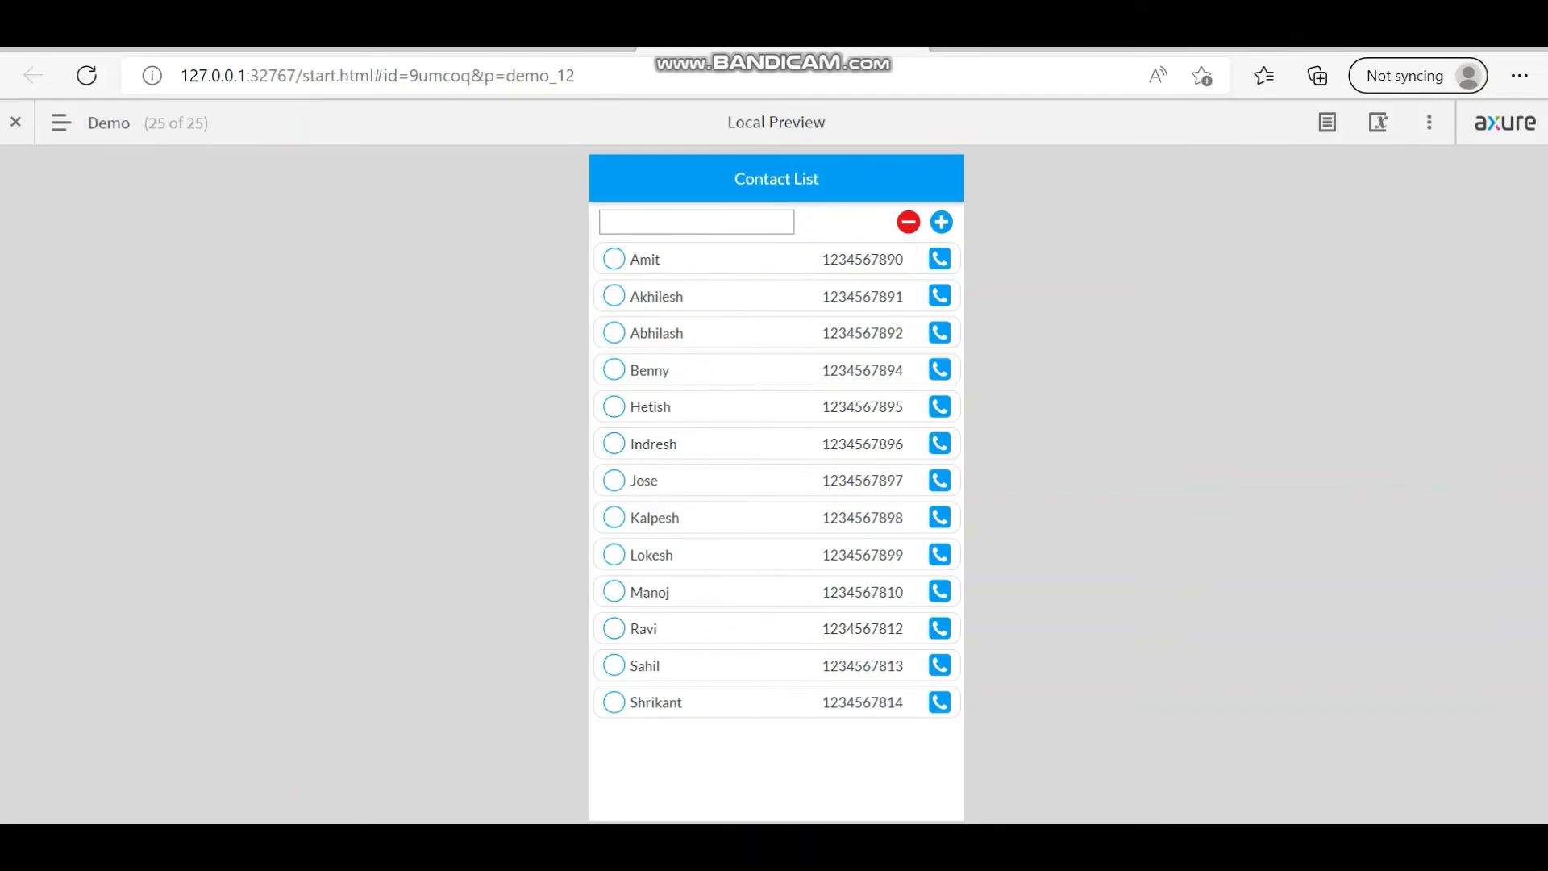
click(830, 847)
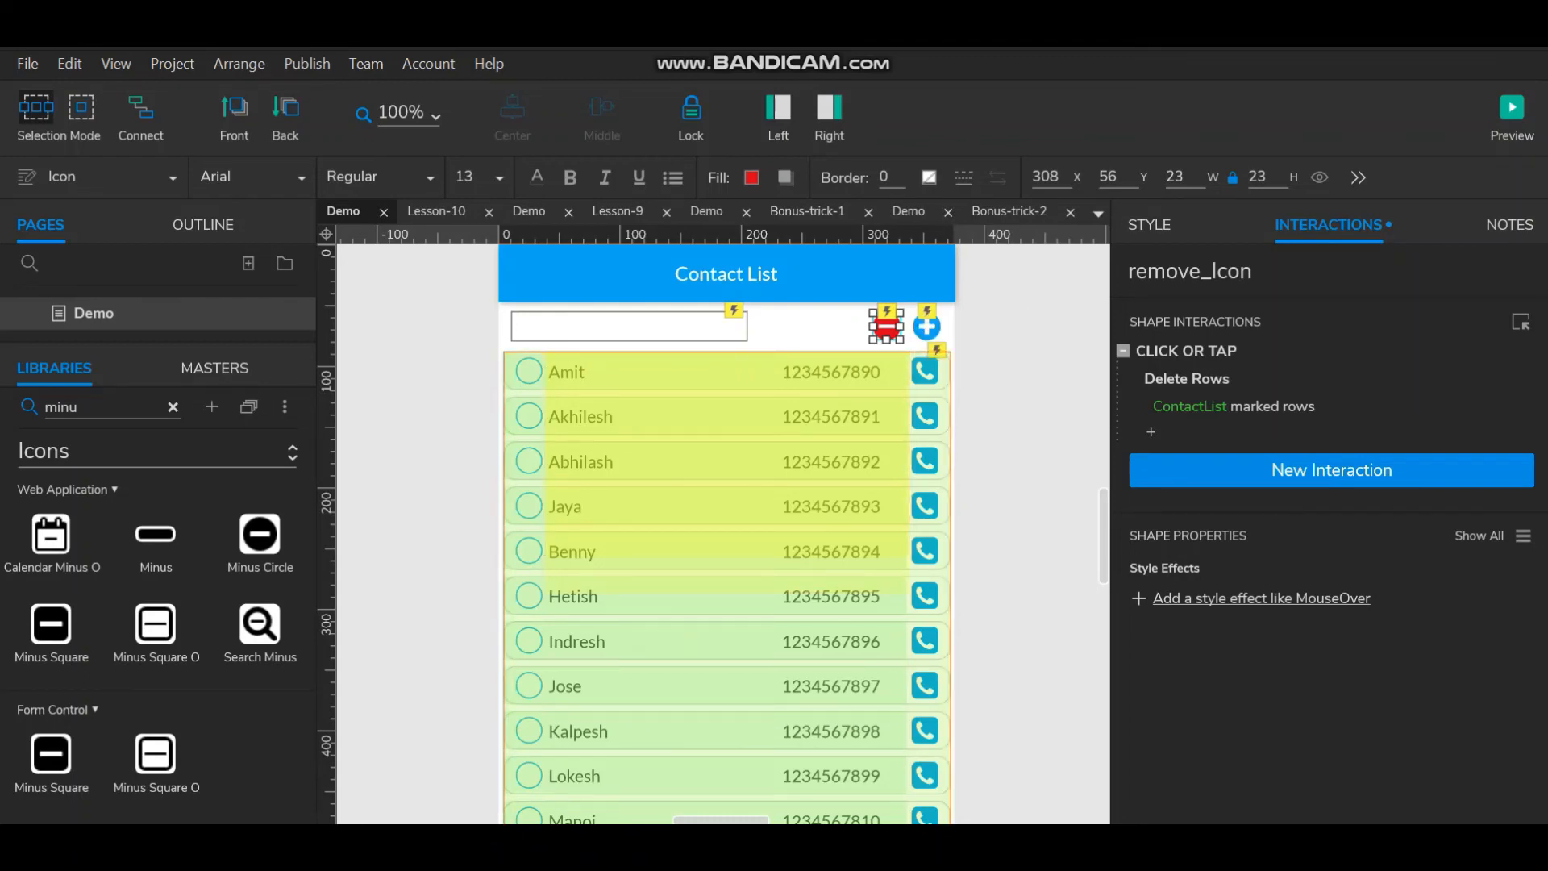
Step: Enlarge the page list and open the Lesson-10 page in the Lesson-10 folder to view its checklist
click(725, 484)
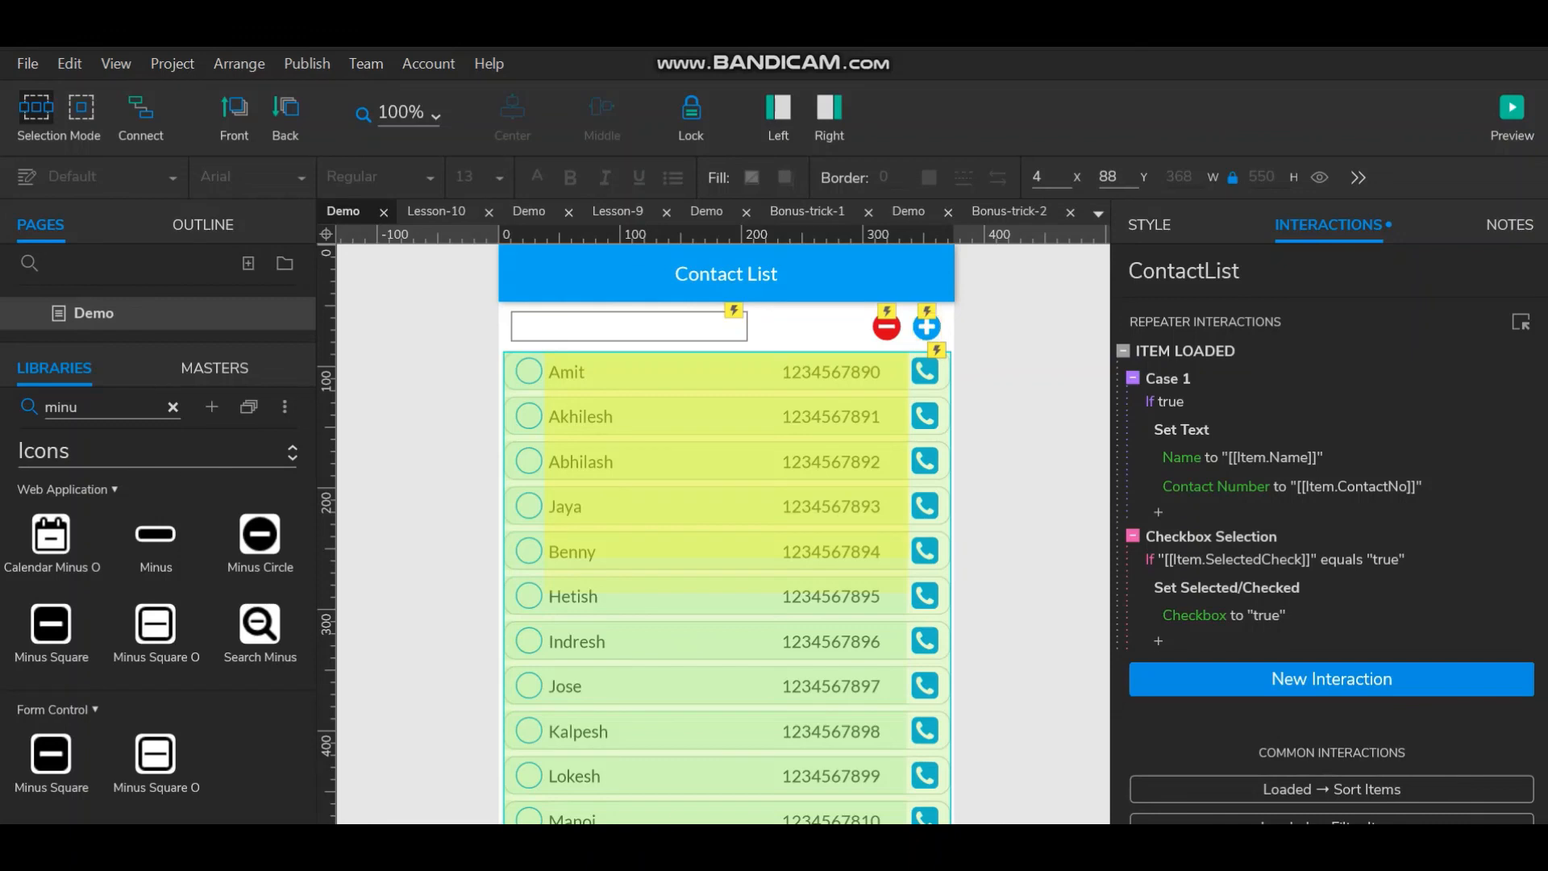
drag(157, 345, 157, 571)
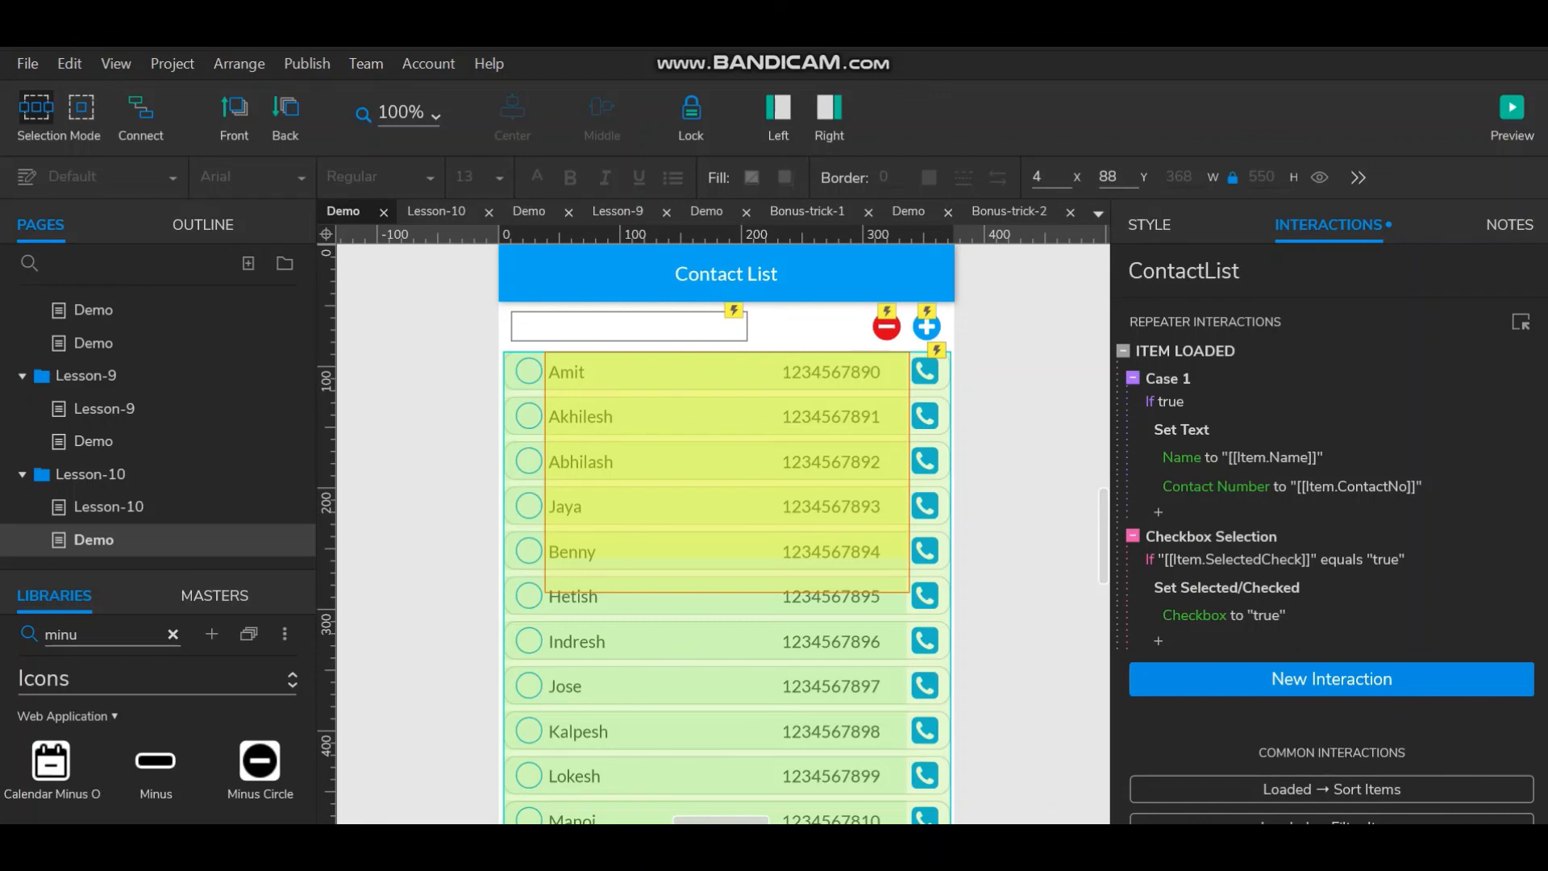
click(109, 506)
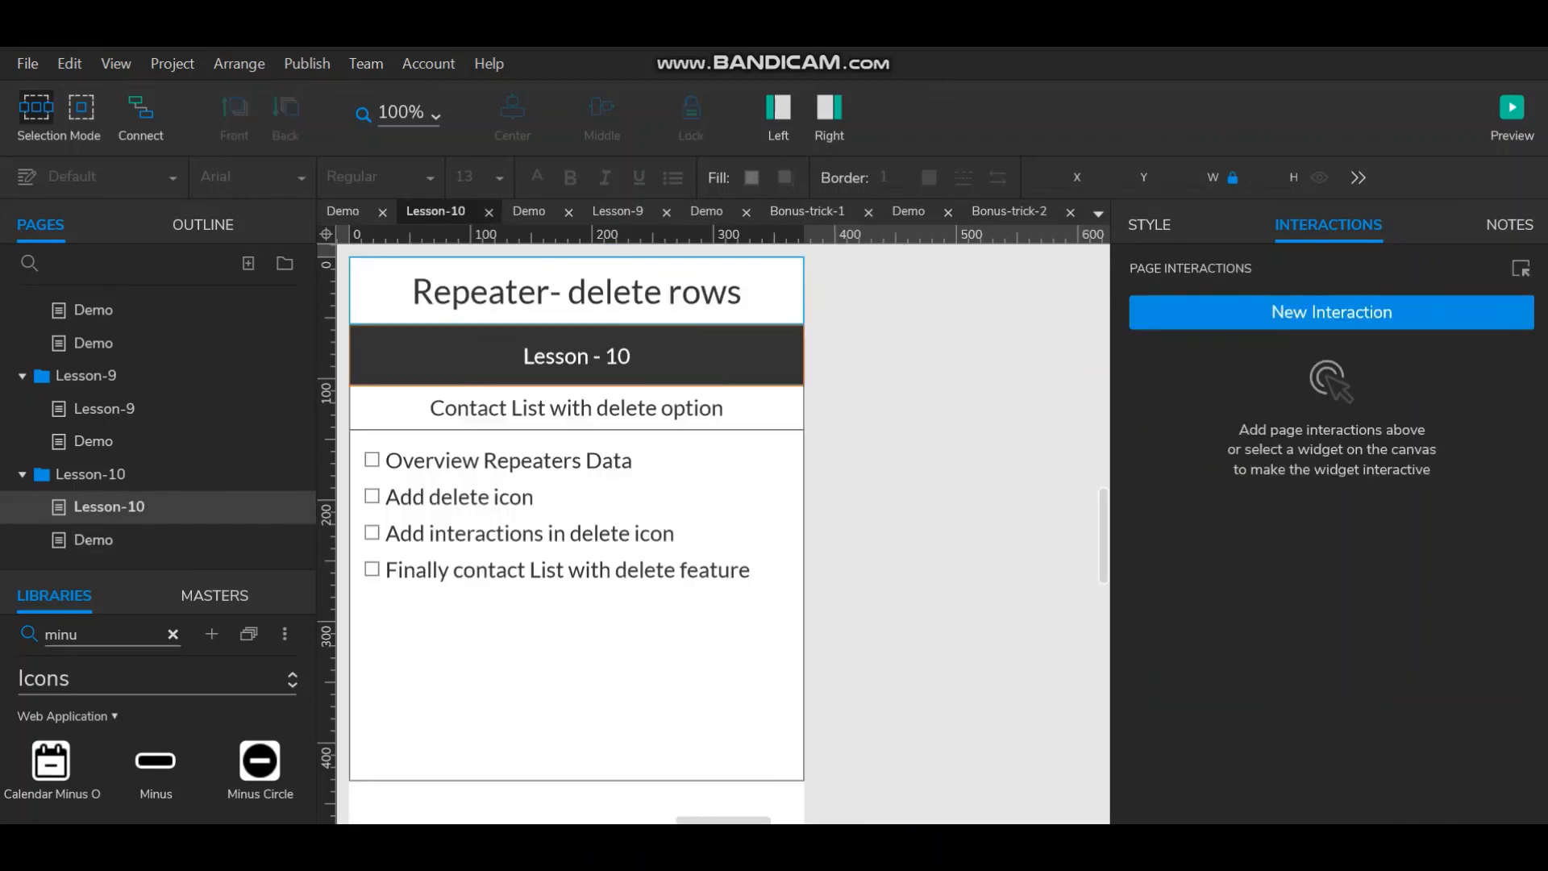